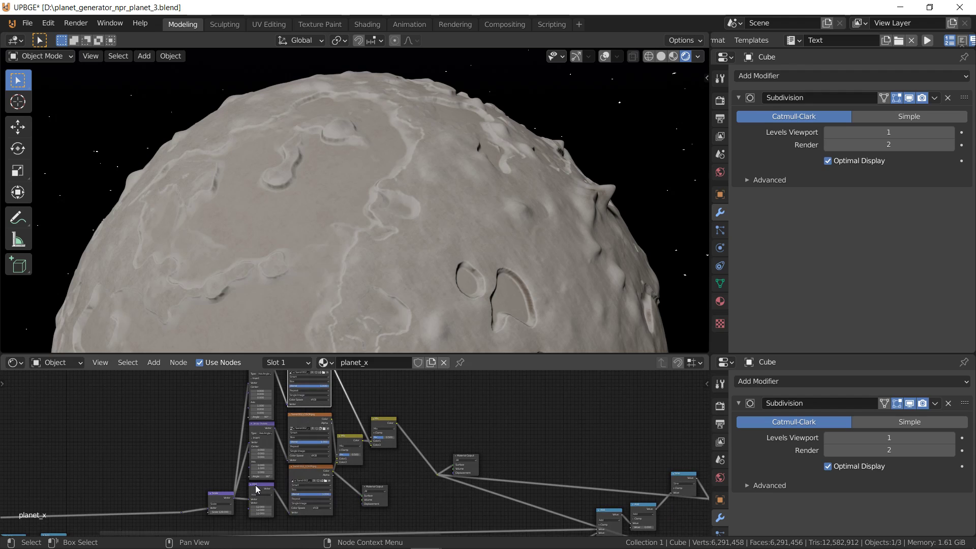
Duplicate the sand texture chain from its Scale node through the Mix nodes, placing it up and left, and link the original vector input to its Scale node
left_click(259, 433, "shift")
middle_click_drag(259, 435, 262, 453)
left_click(258, 384, "shift")
left_click(218, 519, "shift")
left_click(309, 493, "shift")
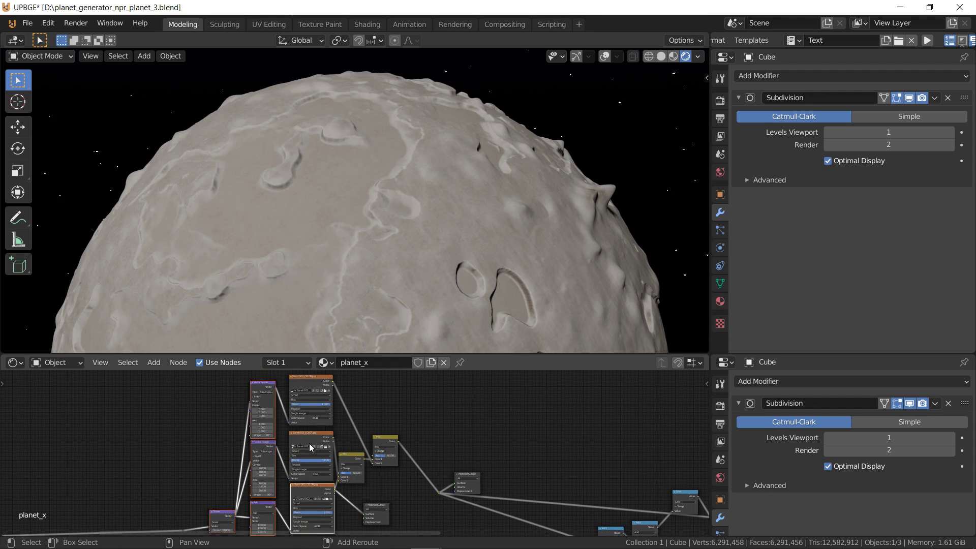
left_click(311, 440, "shift")
left_click(311, 382, "shift")
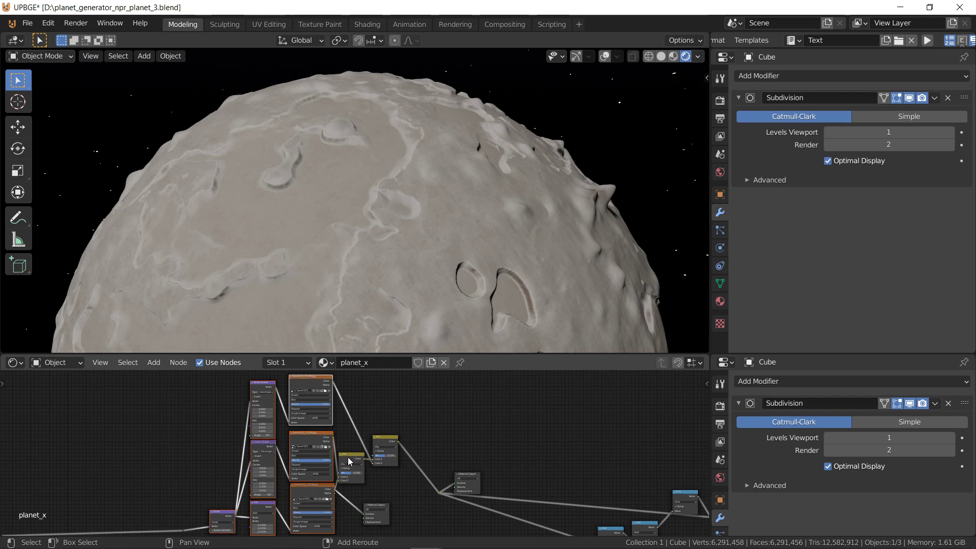
middle_click_drag(319, 463, 415, 469)
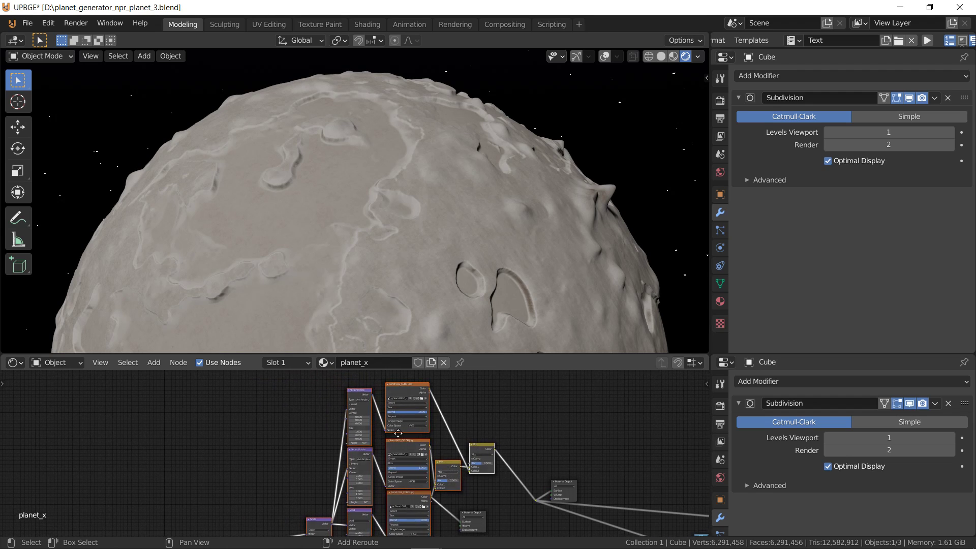
key("shift+d")
left_click(229, 380)
scroll(300, 529, "down", 2)
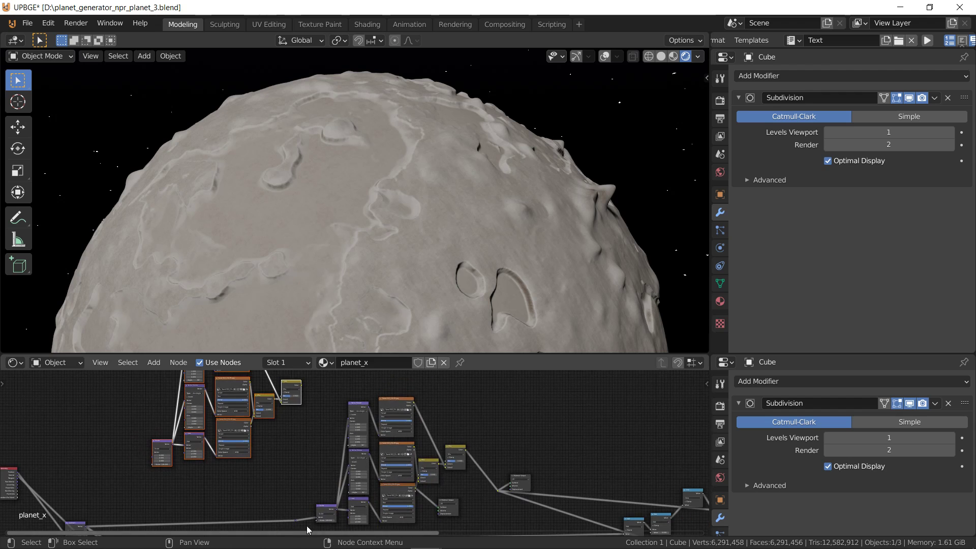
left_click_drag(296, 519, 152, 456)
scroll(323, 463, "up", 6)
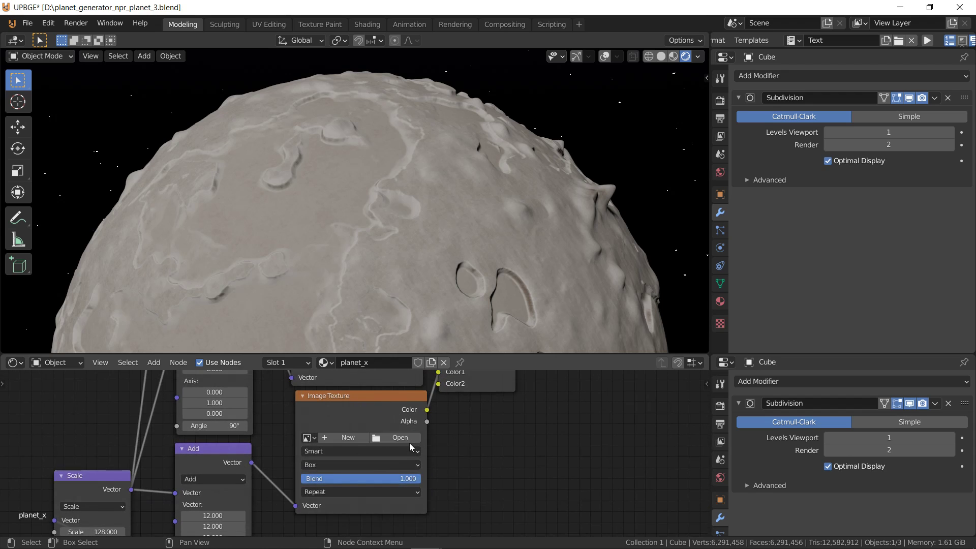
Load the seamless_tiled_grass_texture JPG from the Downloads folder into the duplicated chain's empty lowest Image Texture node
left_click(405, 438)
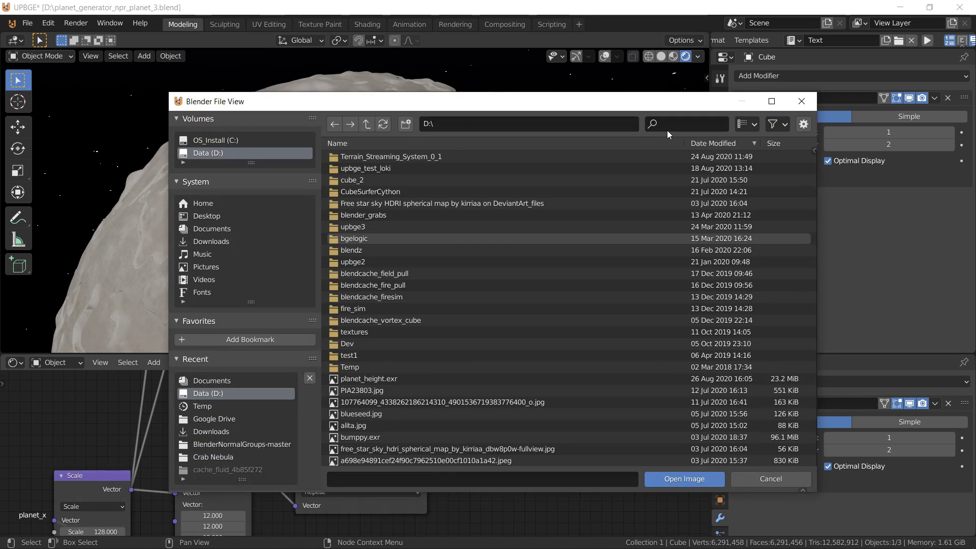
left_click(219, 432)
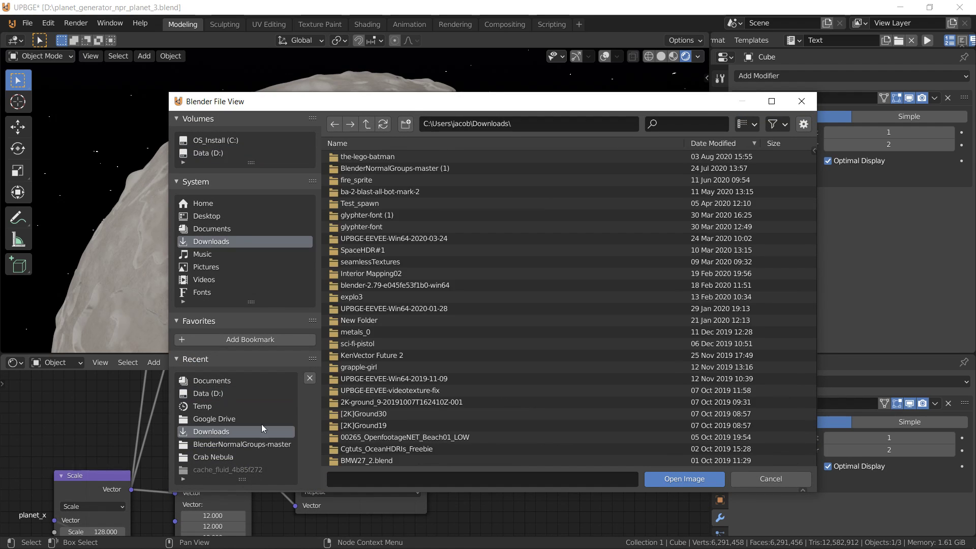
left_click(684, 120)
type("gras")
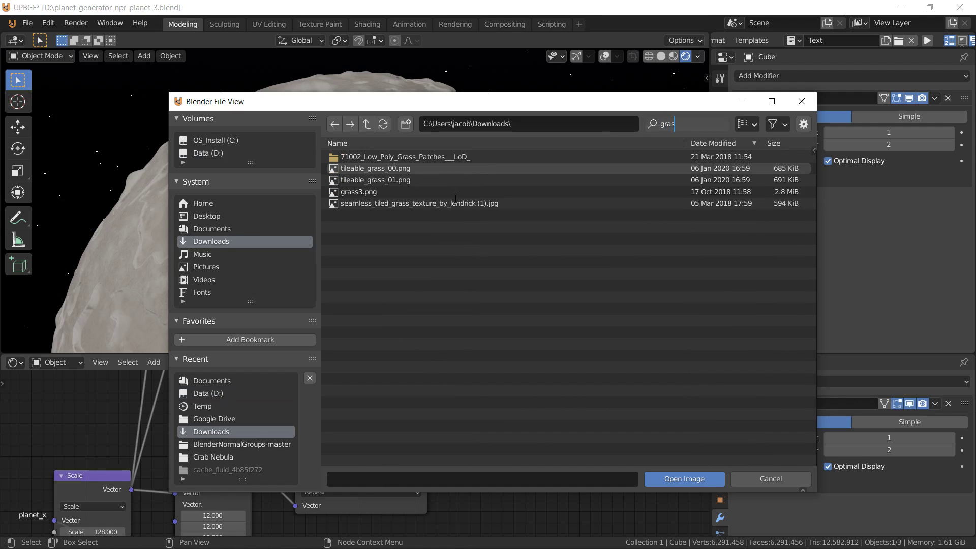
left_click(456, 203)
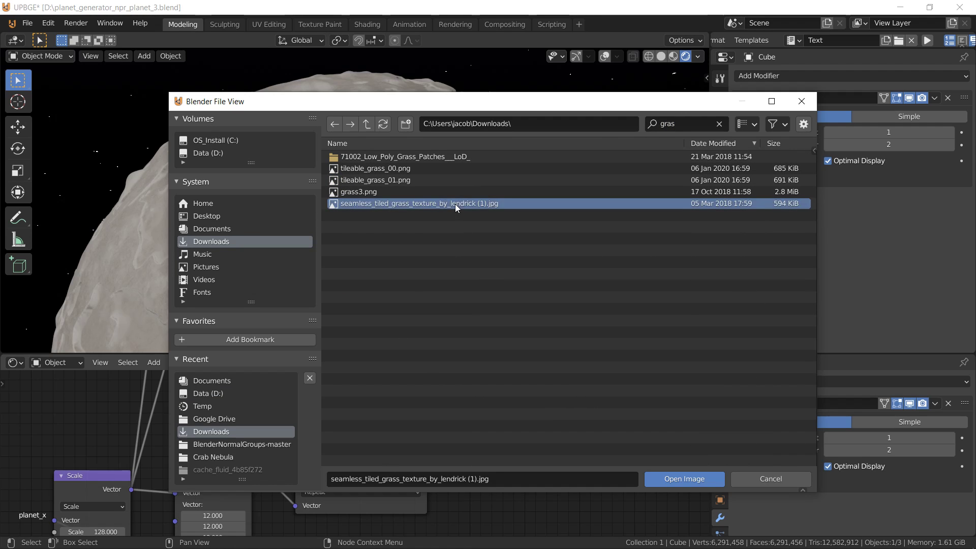
left_click(684, 478)
Replace the sand image with the seamless tiled grass image in the duplicated chain's middle and upper Image Texture nodes
left_click(372, 505)
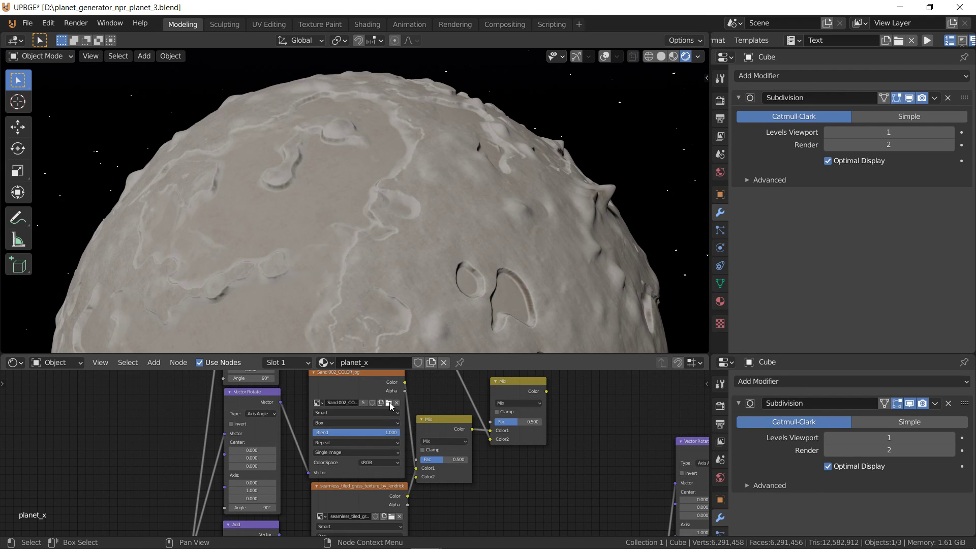
left_click(319, 403)
type("se")
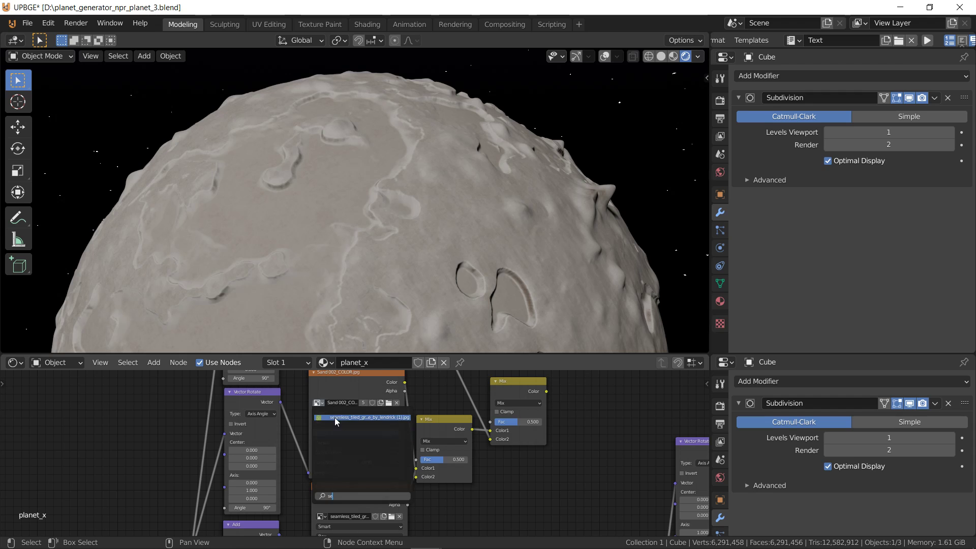
left_click(335, 418)
scroll(344, 436, "up", 5, "shift")
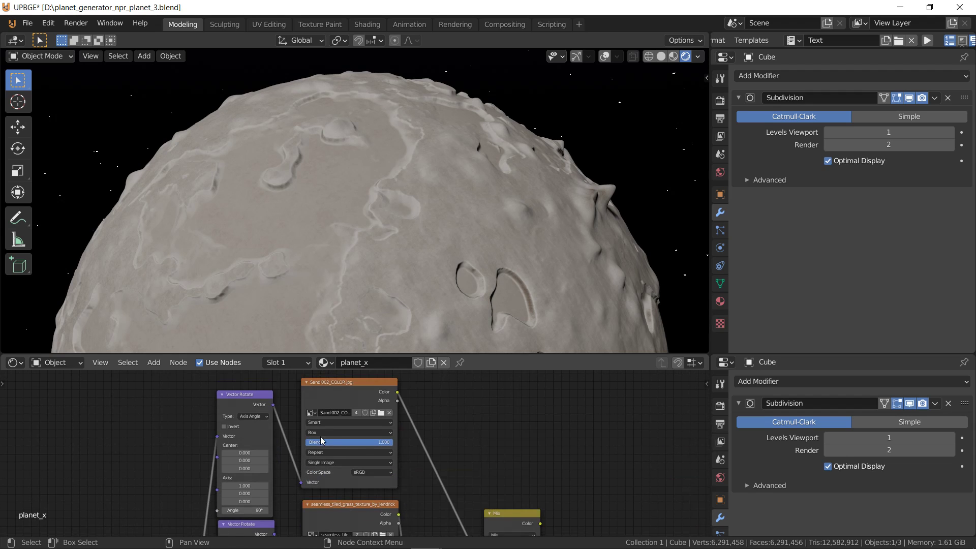
left_click(312, 412)
type("se")
left_click(336, 427)
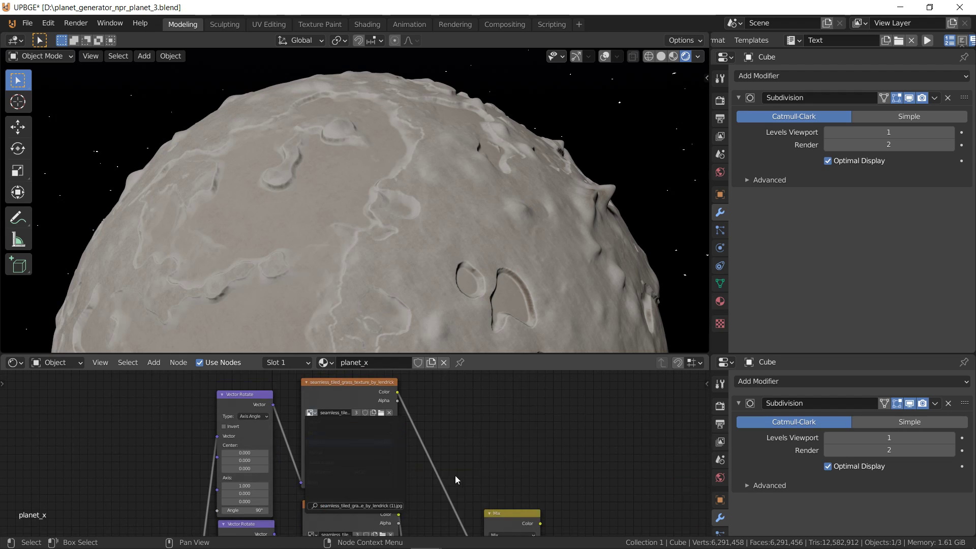
Duplicate the Material Output node next to the grass chain, connect the final Mix color to its Surface, and make it the active output
scroll(484, 513, "down", 5)
middle_click_drag(557, 513, 458, 429)
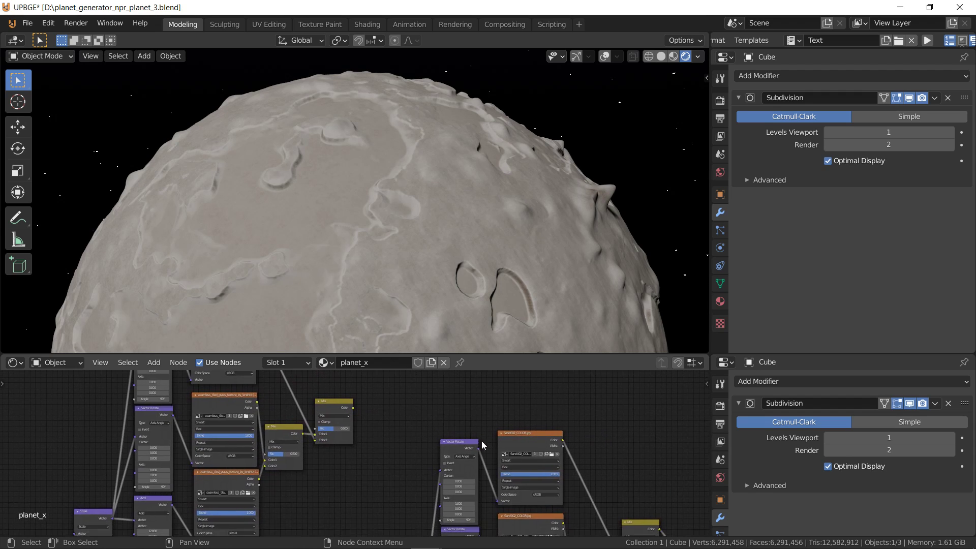
middle_click_drag(562, 491, 439, 434)
scroll(605, 514, "down", 2)
left_click(566, 507)
key("shift+d")
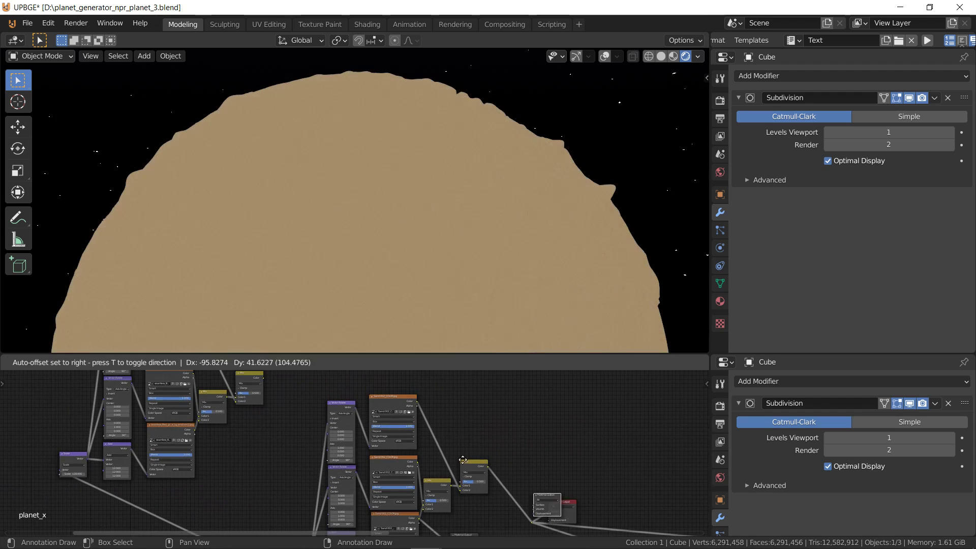
left_click(286, 387)
middle_click_drag(318, 417, 389, 493)
scroll(350, 466, "up", 7)
scroll(351, 466, "up", 1)
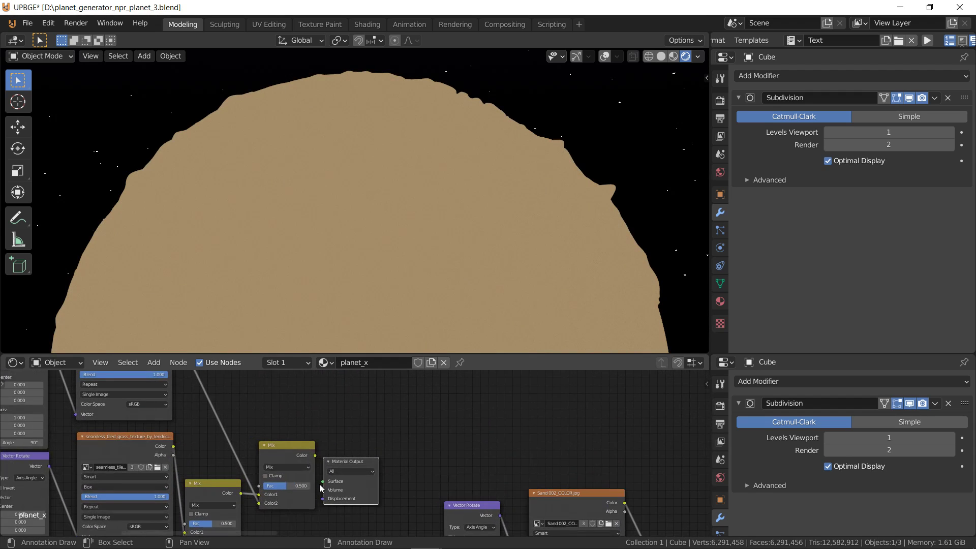
left_click_drag(323, 481, 315, 455)
left_click(352, 464)
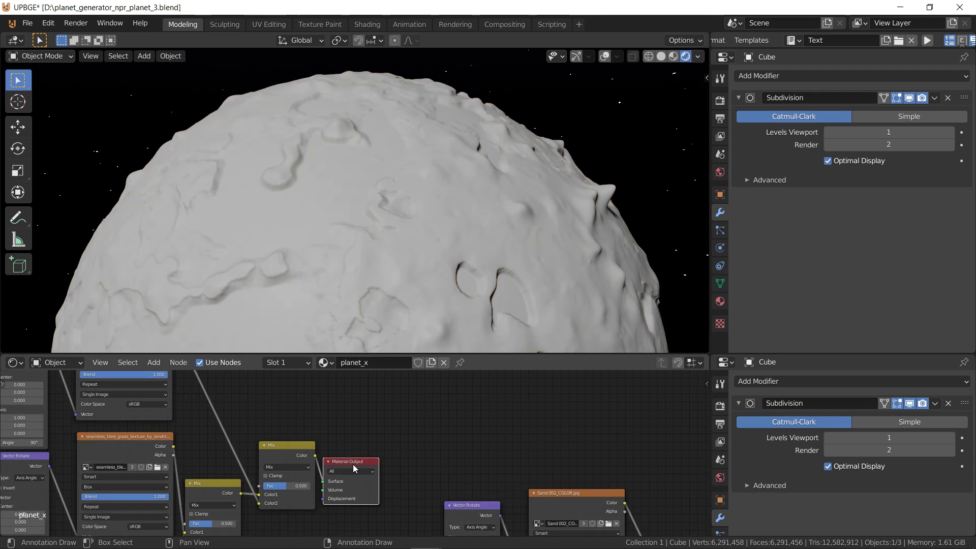
Try a Scale value of 2 on the grass chain's Scale node
scroll(364, 263, "up", 3)
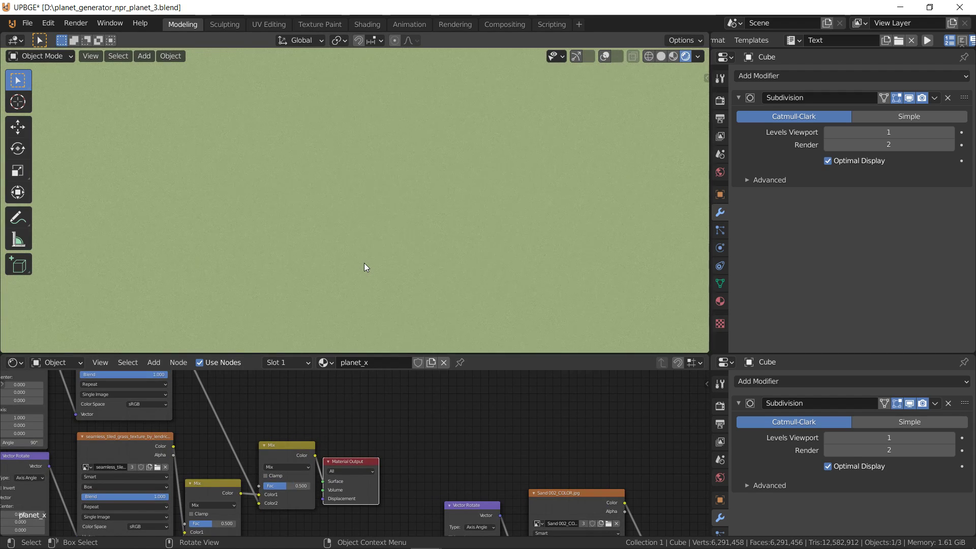
middle_click_drag(127, 503, 430, 311)
scroll(450, 396, "up", 1)
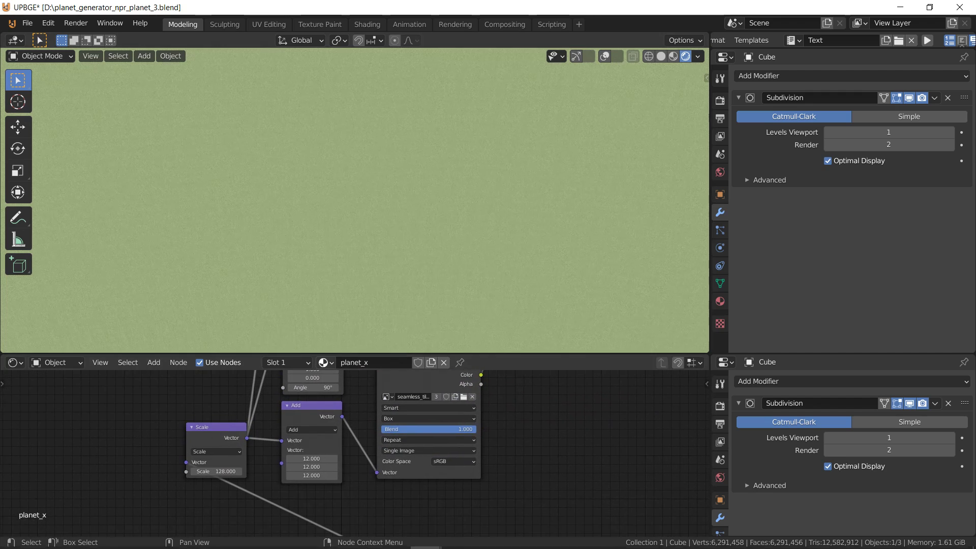
left_click(213, 472)
type("2")
key("Return")
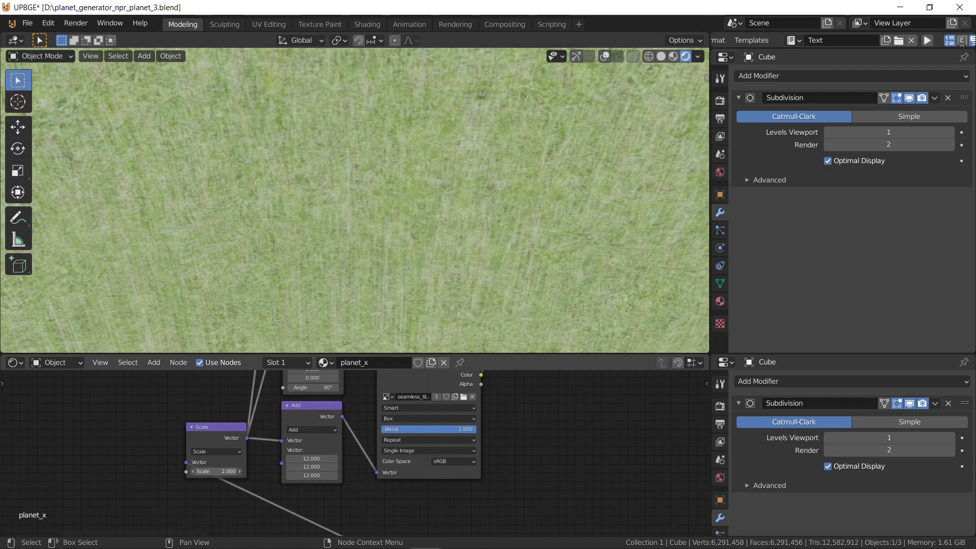
Set the Scale value of the grass chain's Scale node to 6
left_click(239, 471)
type("6")
key("Return")
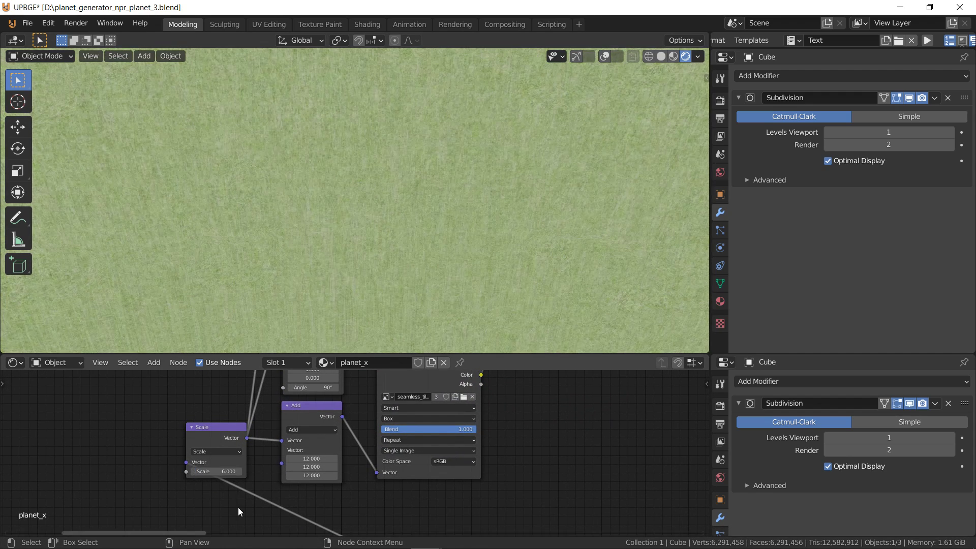
key("shift+grave")
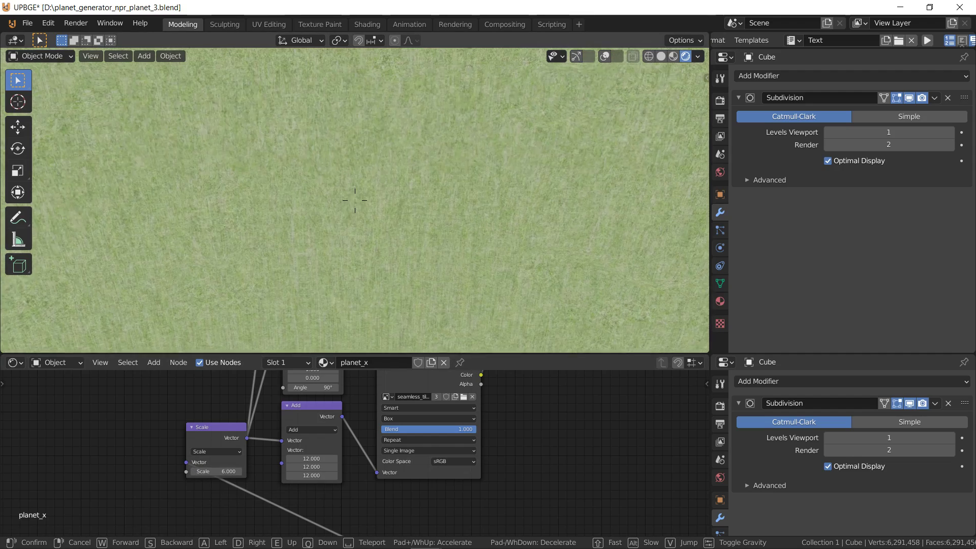
key("s")
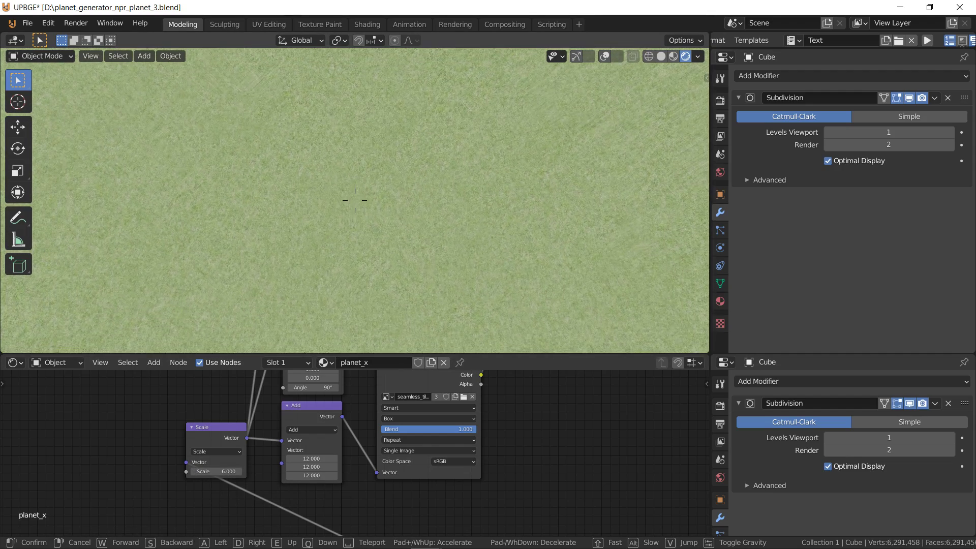
left_click(355, 200)
Set the rotation angle of both Vector Rotate nodes in the grass chain to 45°
middle_click_drag(343, 437, 368, 527)
scroll(362, 496, "down", 8)
middle_click_drag(355, 376, 345, 525)
scroll(346, 417, "up", 6)
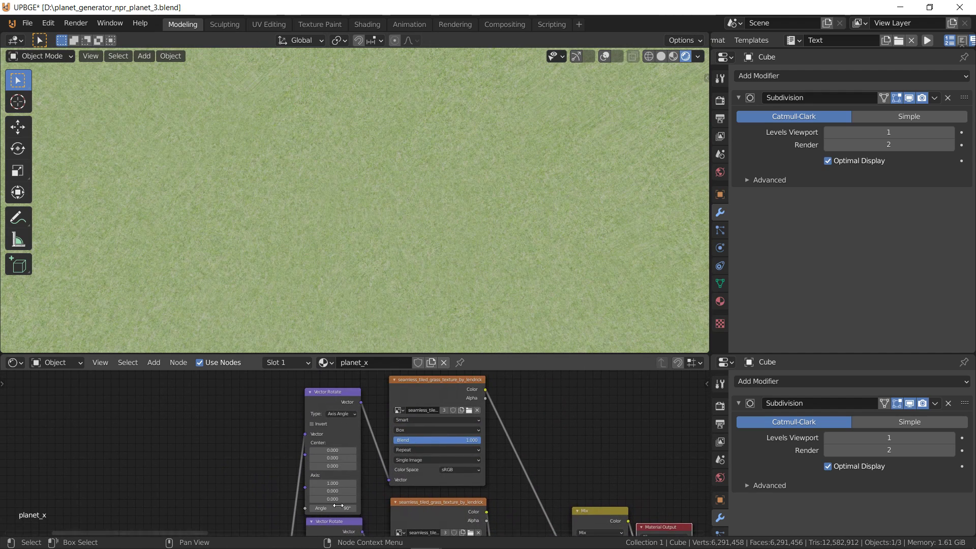
scroll(376, 512, "down", 6, "shift")
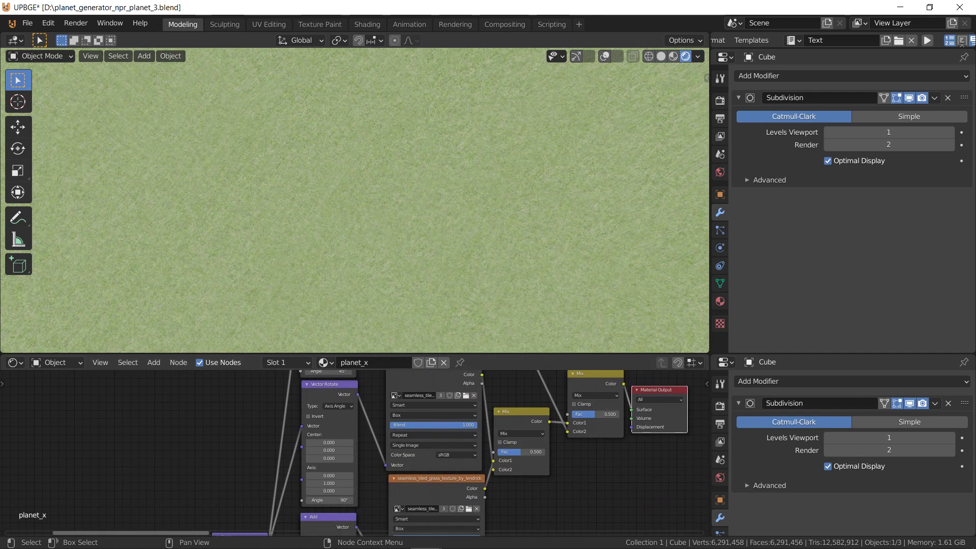
key("Return")
Replace the grass chain's Add node with a duplicate Vector Rotate node linked between the Scale node and the lowest grass Image Texture
middle_click_drag(336, 432, 353, 387)
scroll(349, 495, "down", 3)
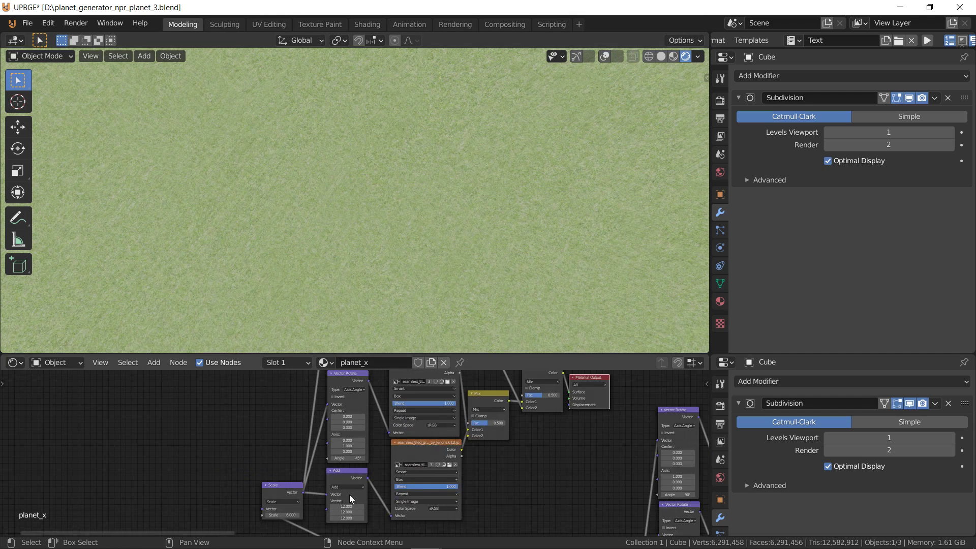
key("x")
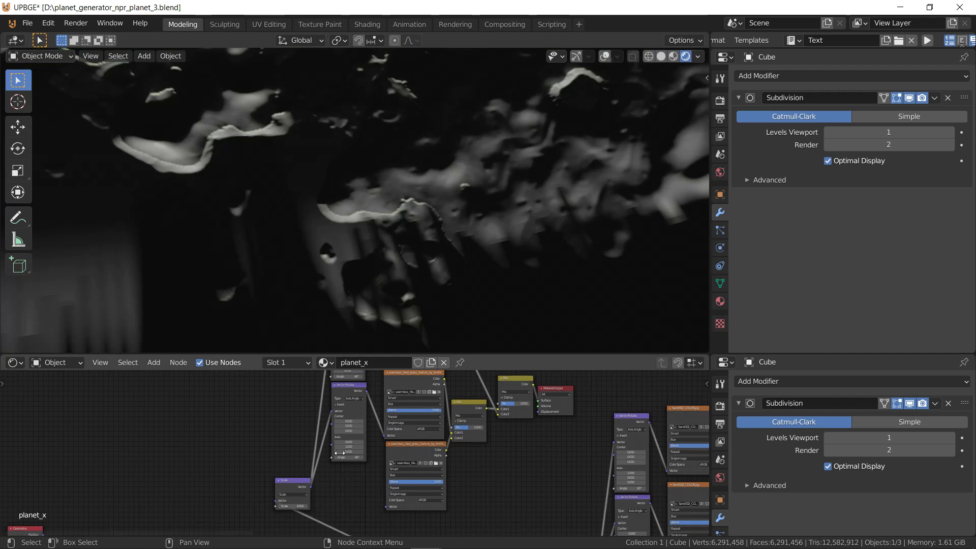
left_click(343, 389)
key("shift+d")
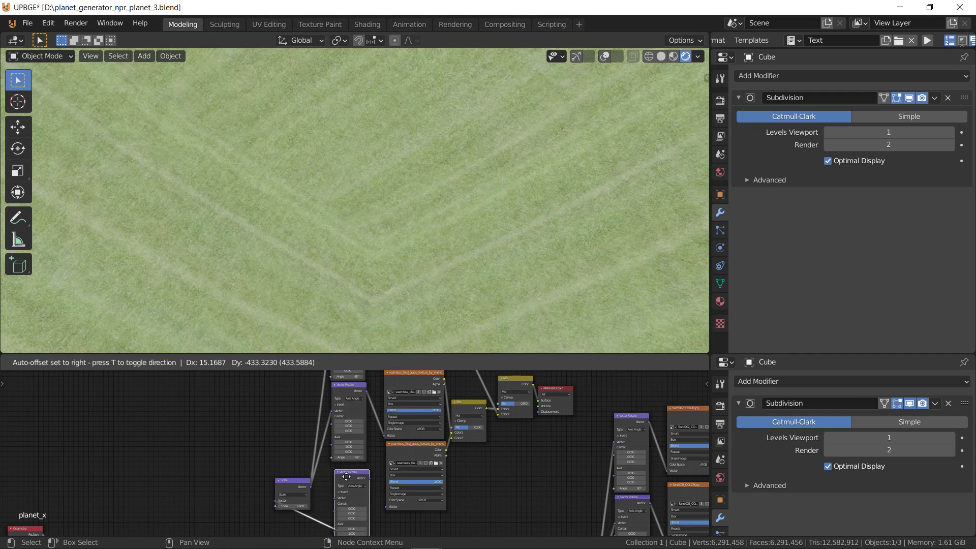
left_click(216, 413)
left_click_drag(309, 486, 385, 505)
scroll(205, 475, "up", 3)
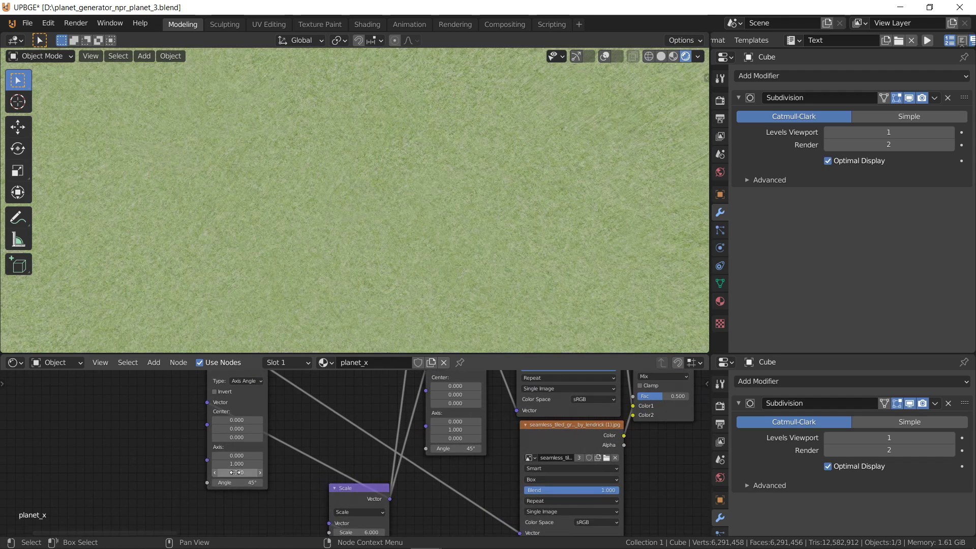
Set the new Vector Rotate node's axis to 1, 1, 0 and move it below the other rotate nodes
key("ctrl+c")
key("ctrl+v")
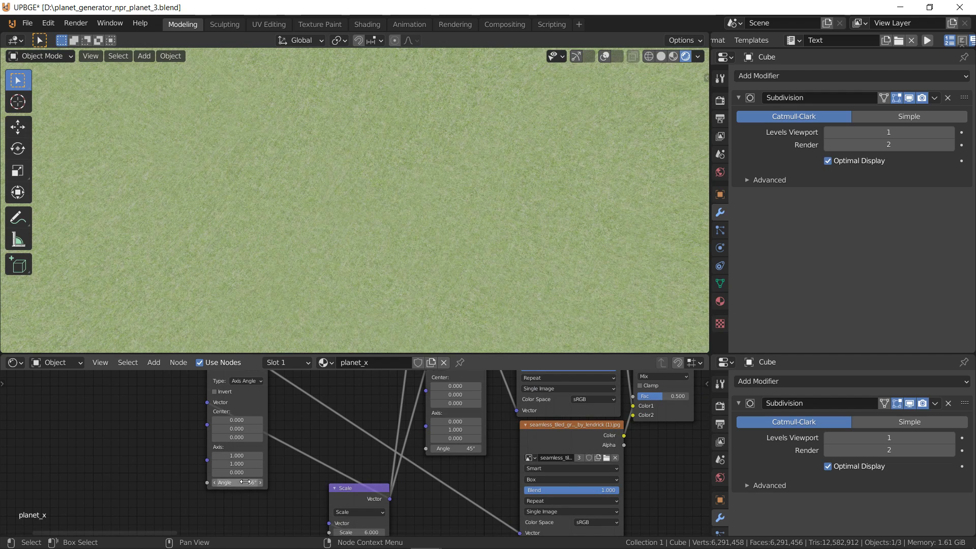
left_click_drag(217, 385, 438, 485)
Walk in close to the planet's surface to examine how the blended grass texture looks
key("shift+grave")
key("w")
key("w")
key("w")
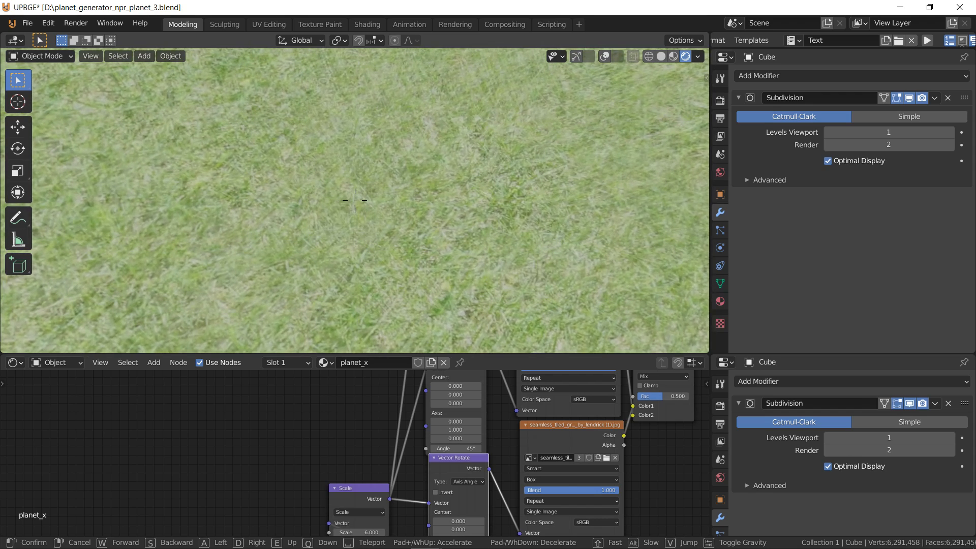
key("w")
left_click(355, 200)
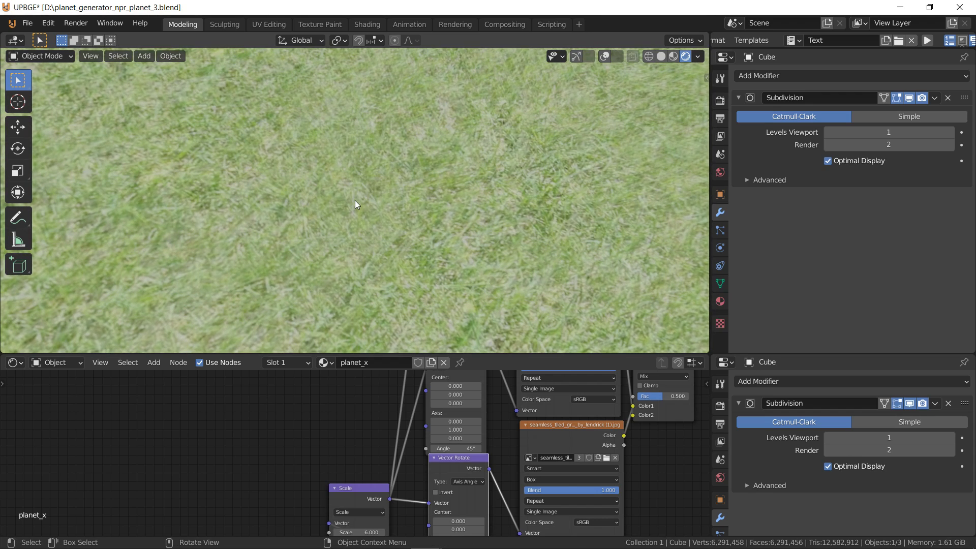
Set Blend to 0 on the upper and middle grass Image Texture nodes
middle_click_drag(559, 533, 412, 515)
middle_click_drag(407, 453, 399, 365)
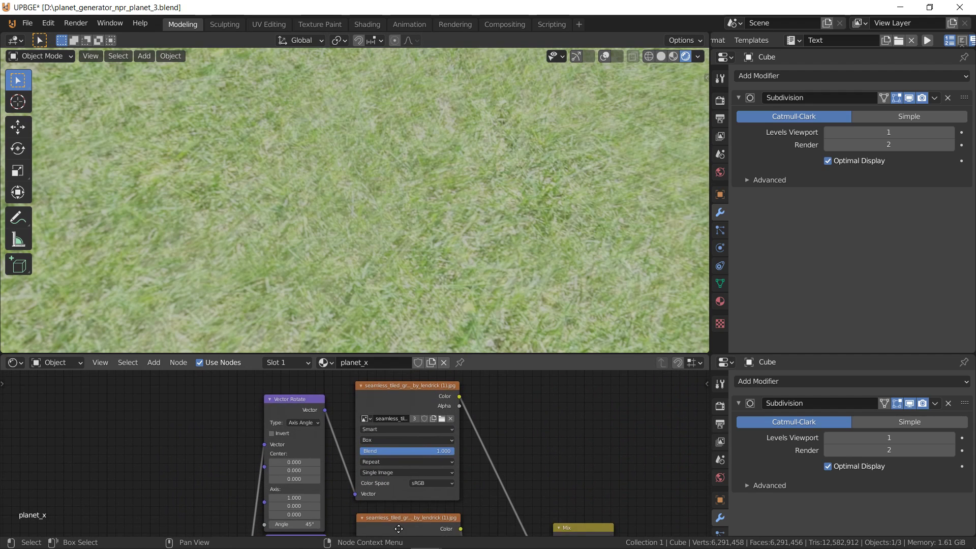
left_click(425, 452)
type("0")
key("Return")
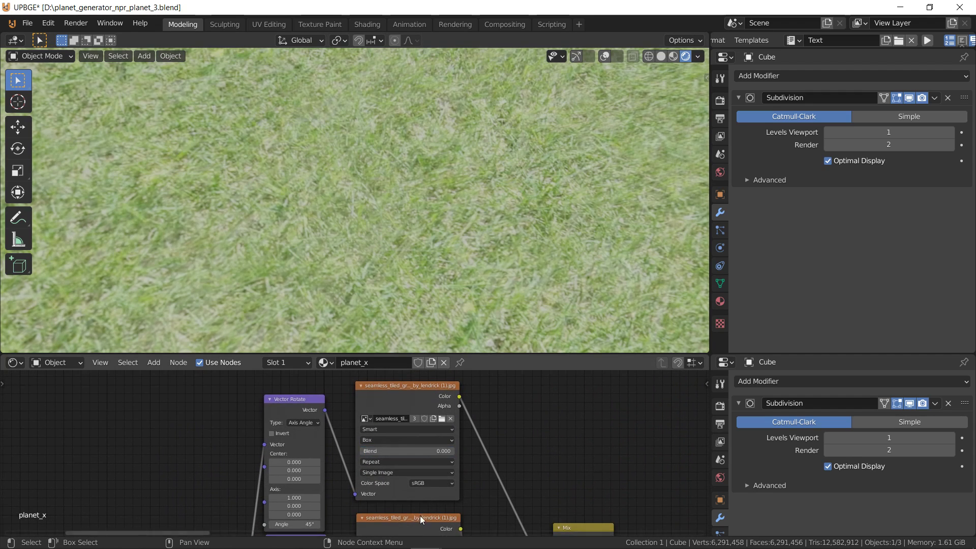
middle_click_drag(422, 518, 416, 411)
type("0")
key("Return")
middle_click_drag(412, 519, 396, 415)
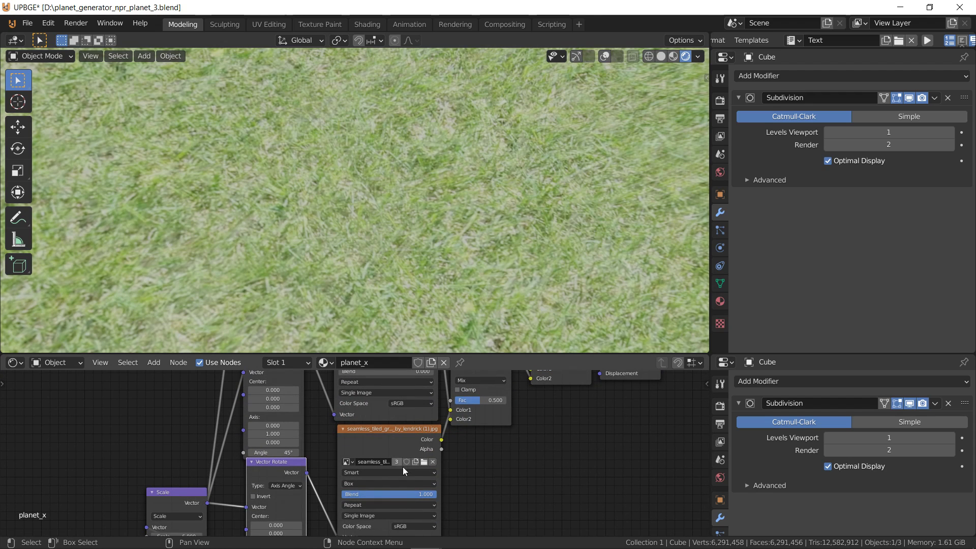
Set Blend to 0 on the lowest grass Image Texture node
left_click(408, 494)
type("0")
key("Return")
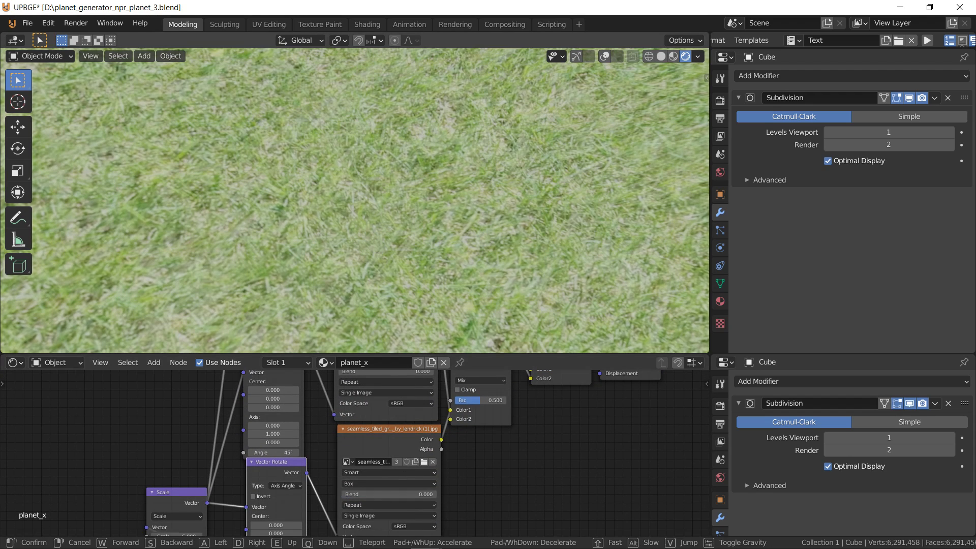
Walk away from the planet and back in to its surface to examine the unblended grass texture for seams and stretching
key("shift+grave")
key("s")
key("s")
key("s")
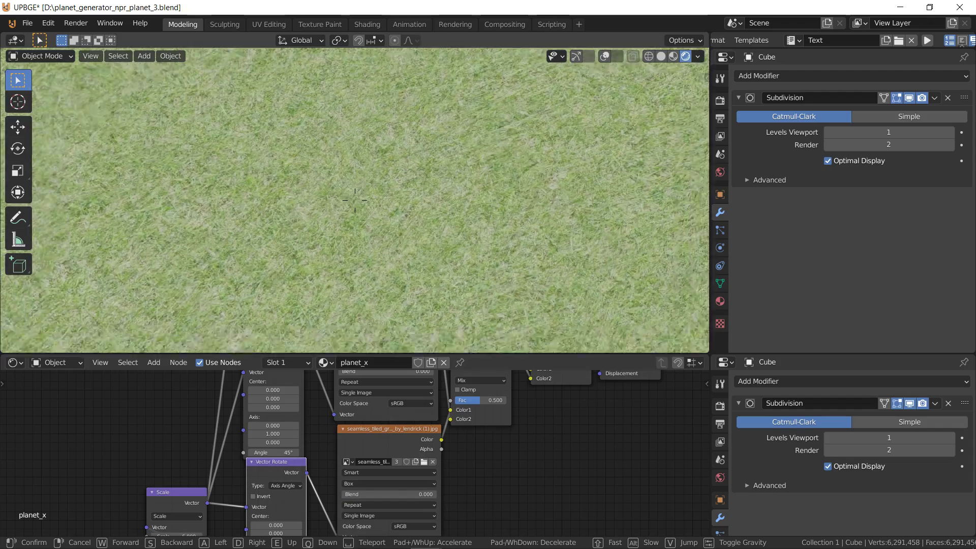
key("s")
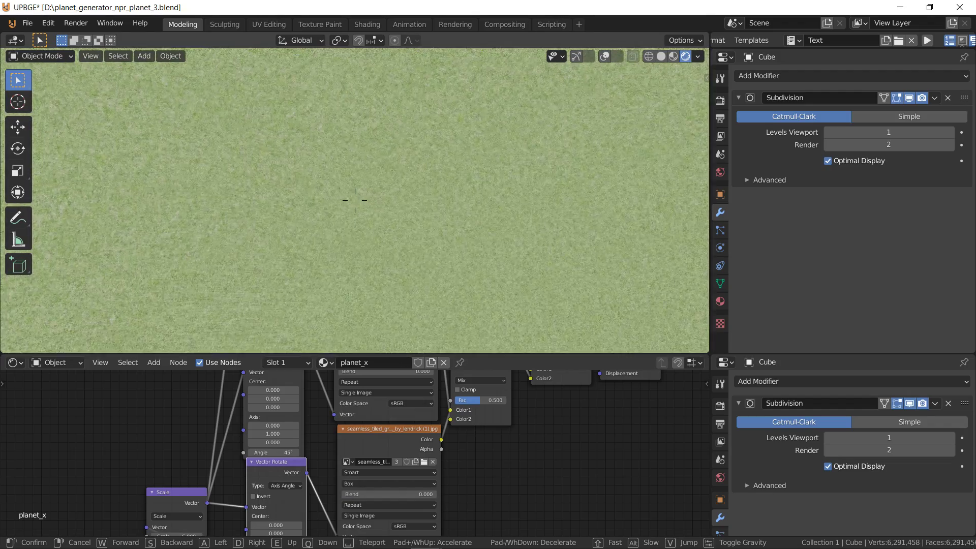
key("s")
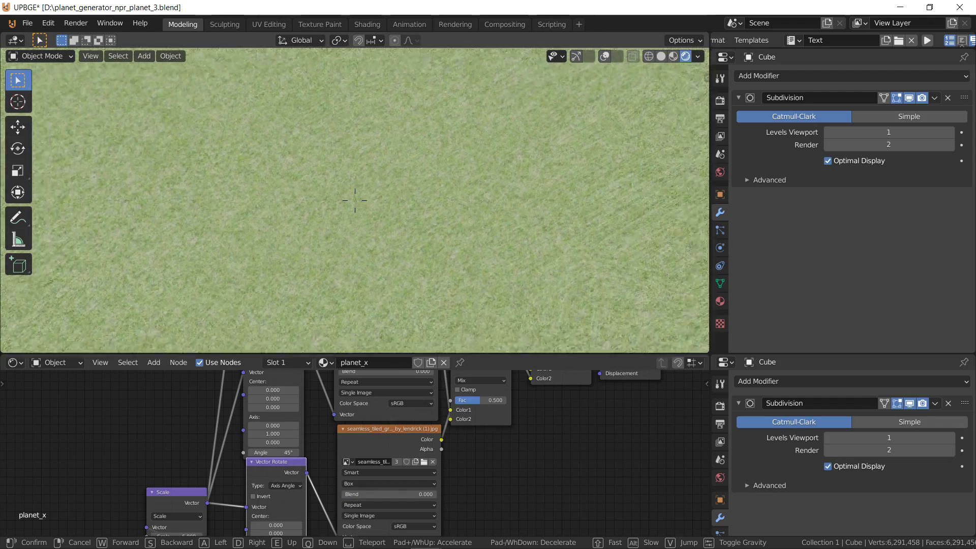
key("s")
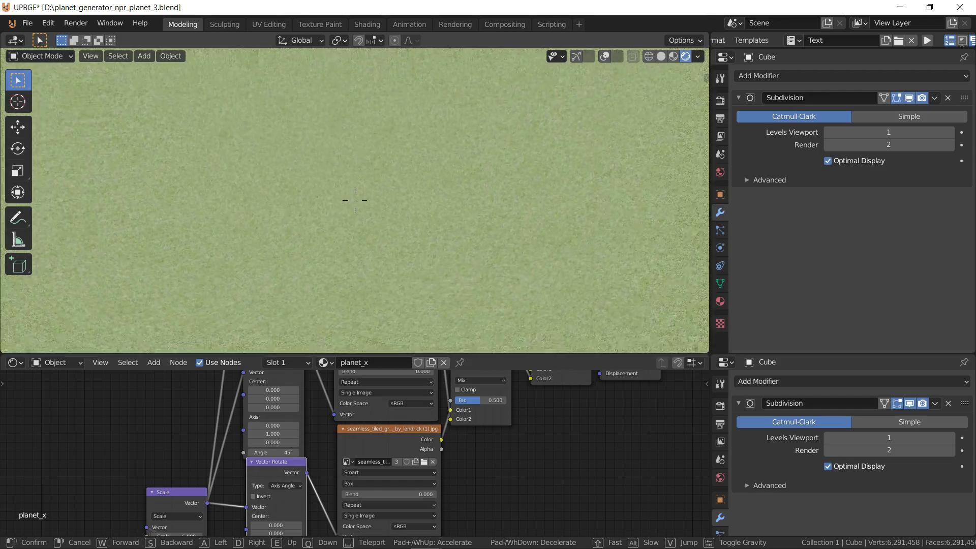
key("s")
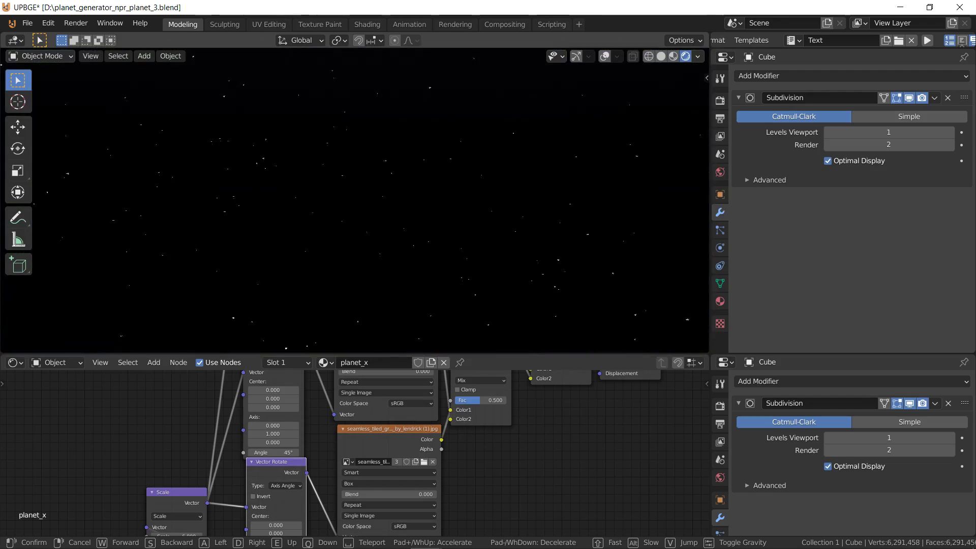
key("w")
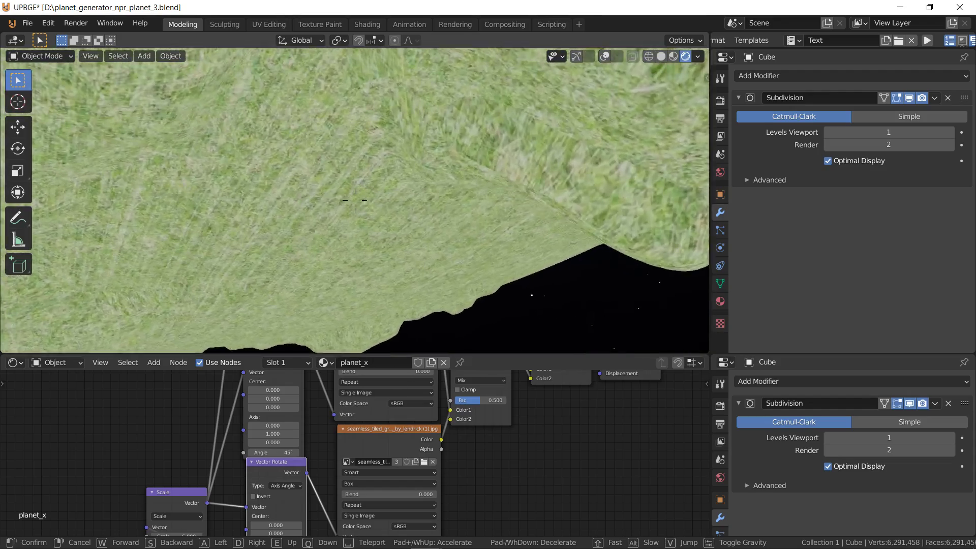
key("w")
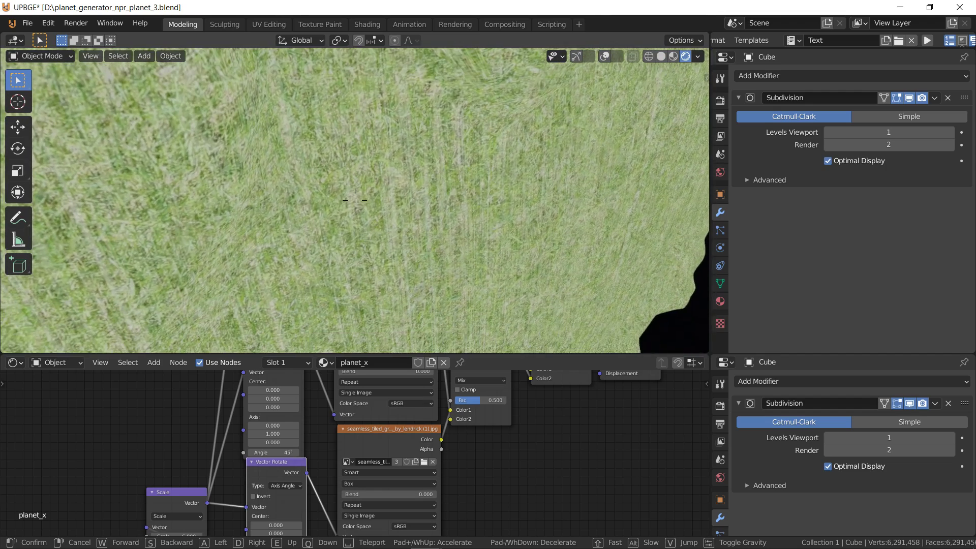
left_click(355, 203)
Return Blend to 1 on the lowest grass Image Texture node and set Blend to 0.330 on the upper one
middle_click_drag(367, 457, 374, 501)
key("Return")
key("Escape")
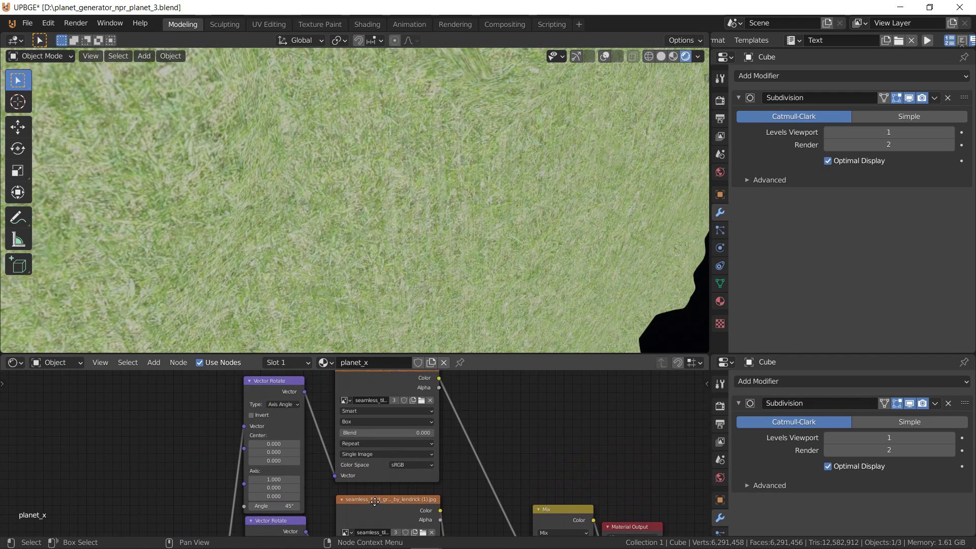
type("1")
key("Return")
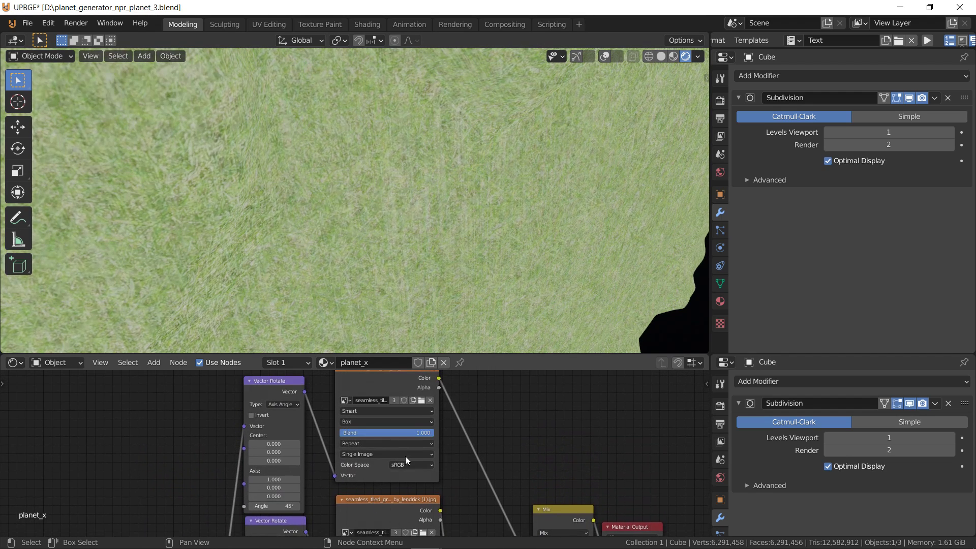
left_click(394, 434)
type(".330")
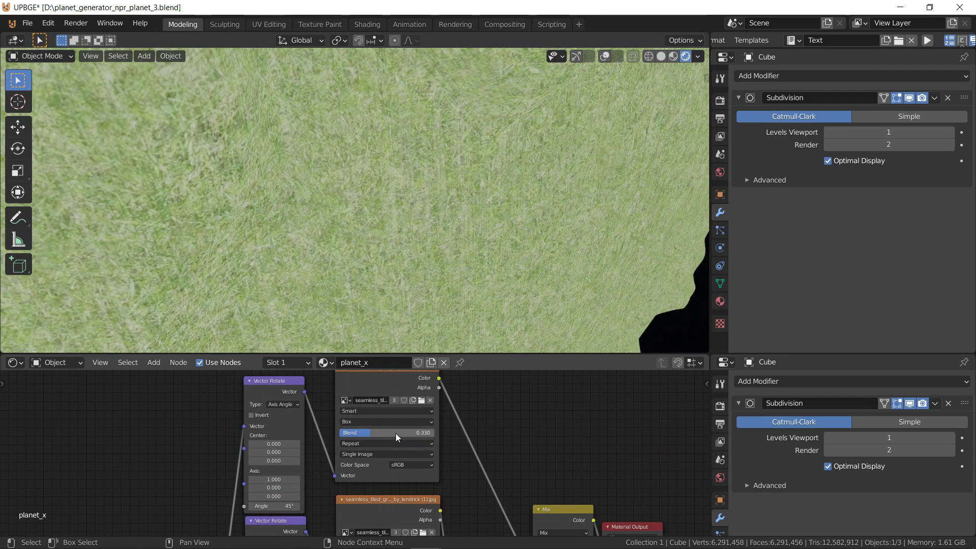
Examine the blended grass texture from far out in space and close to the planet's surface
key("shift+grave")
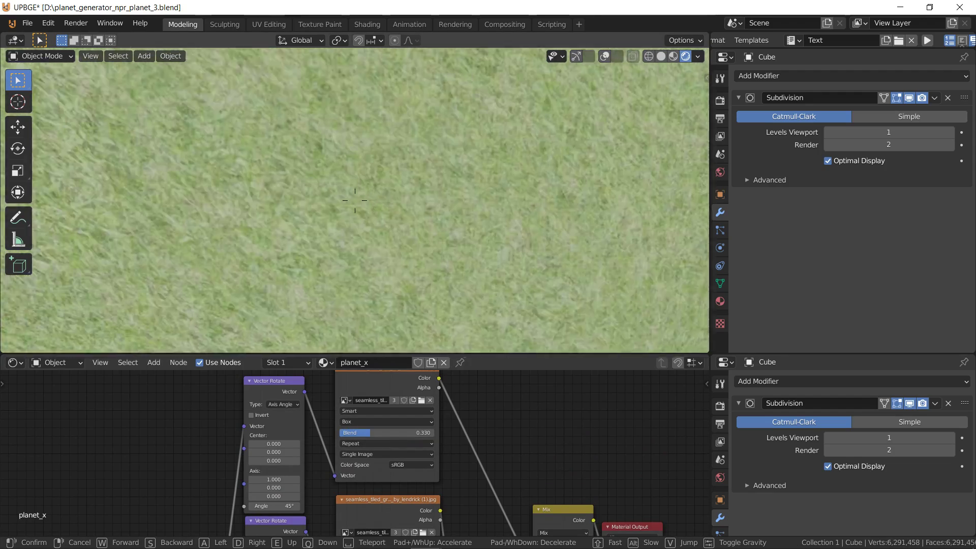
key("s")
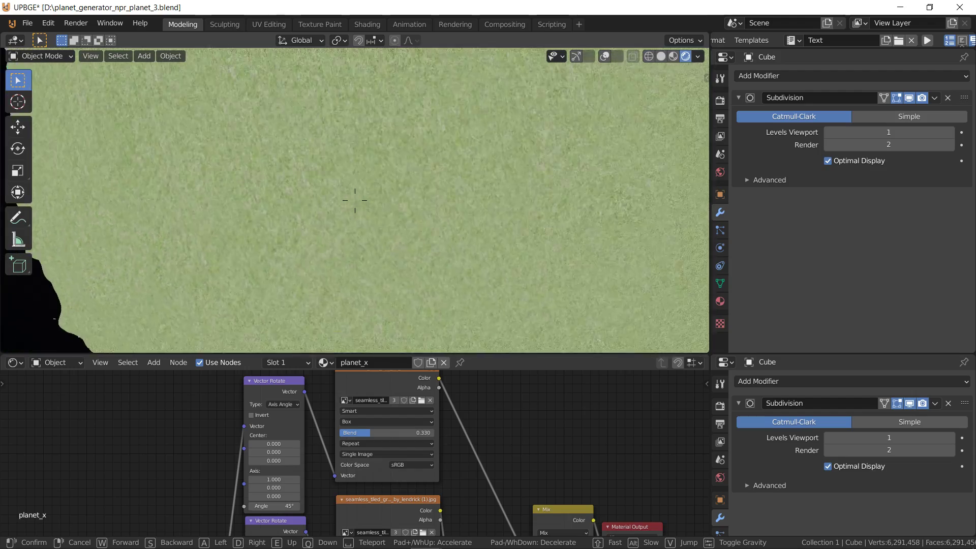
key("s")
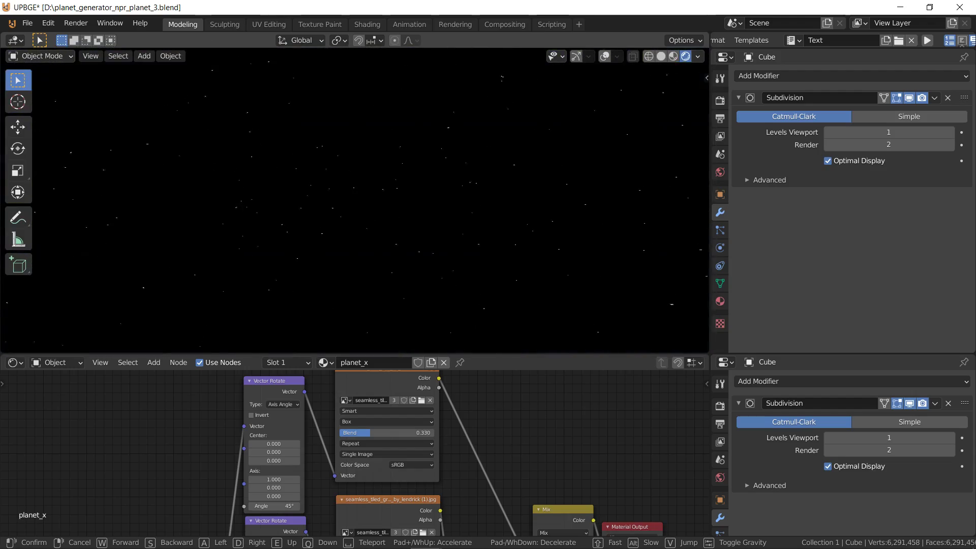
key("s")
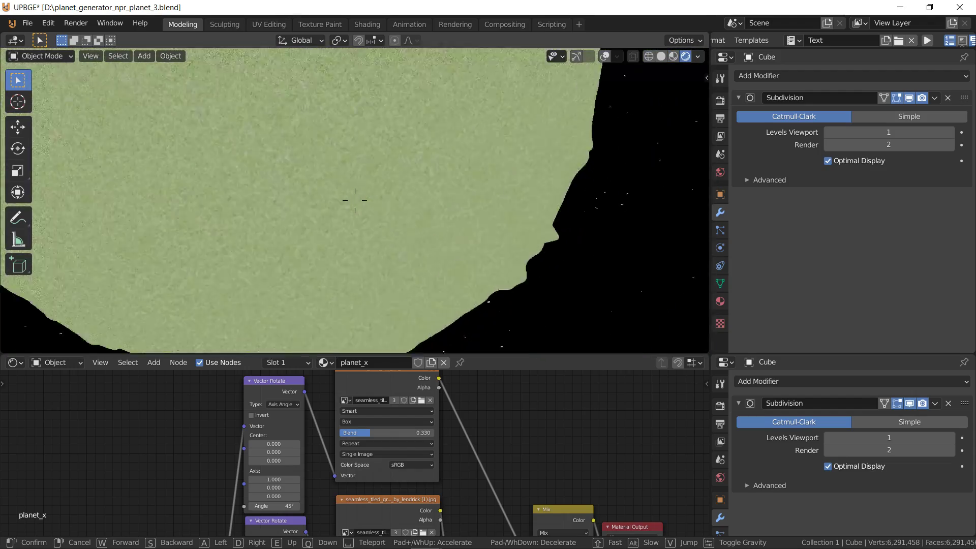
key("w")
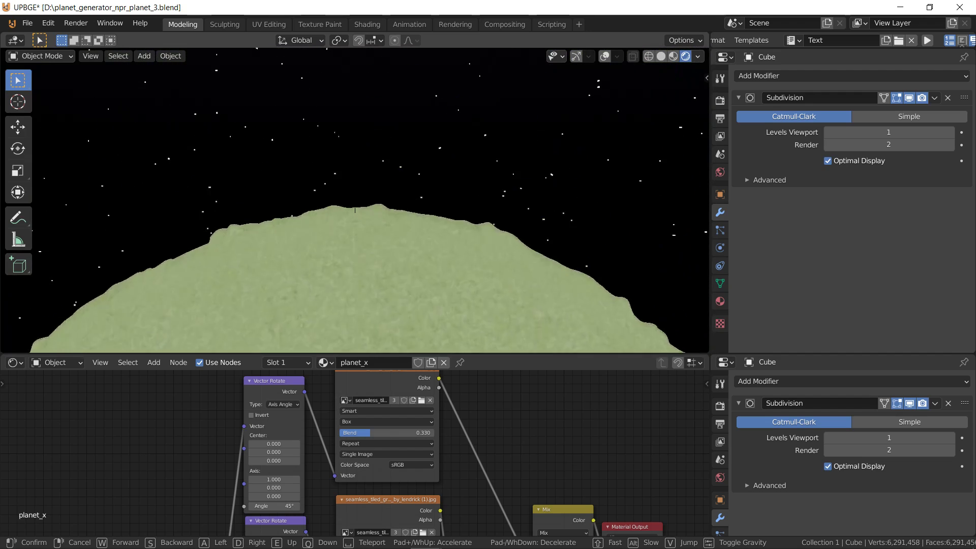
key("s")
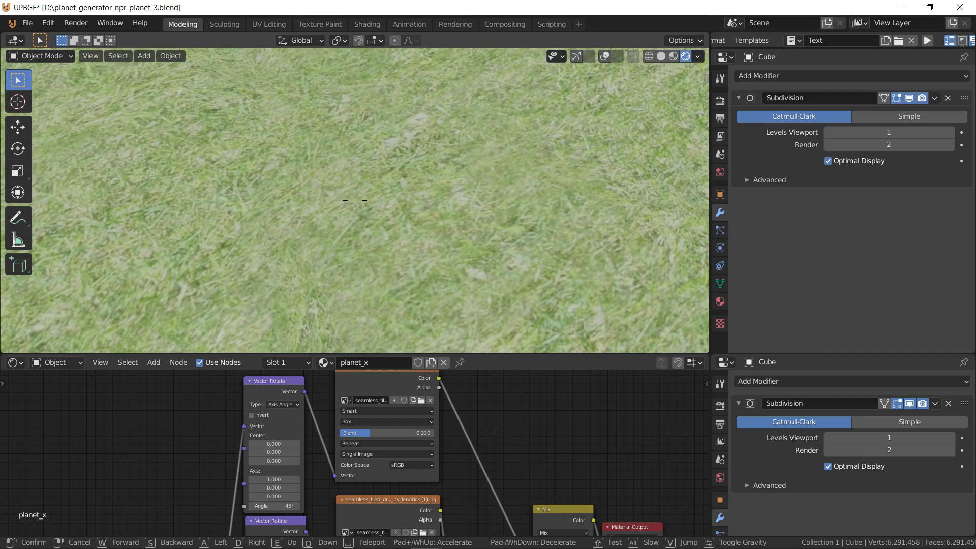
left_click(354, 200)
Set the Scale value of the grass chain's Scale node to 12
middle_click_drag(244, 505, 421, 375)
middle_click_drag(353, 453, 348, 304)
left_click(355, 445)
type("12")
key("Return")
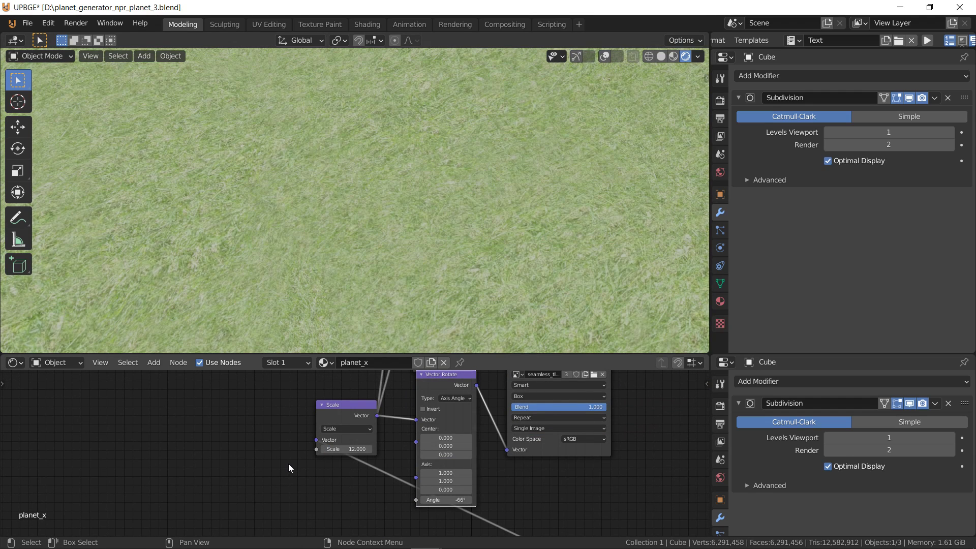
scroll(400, 222, "down", 10)
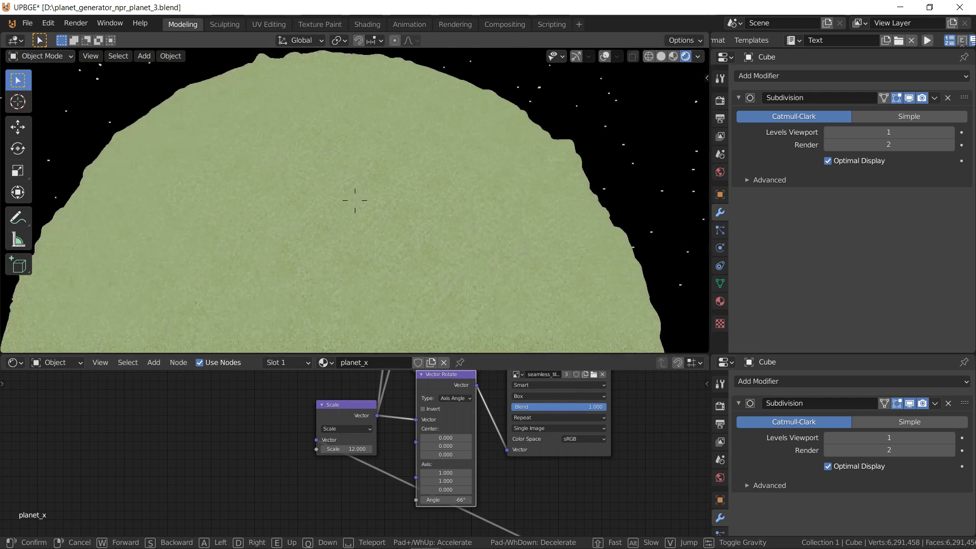
Duplicate the Mix node feeding the Principled BSDF and insert the copy on its link to Base Color
scroll(467, 431, "down", 2)
scroll(485, 457, "down", 3)
middle_click_drag(568, 444, 336, 444)
middle_click_drag(504, 444, 299, 443)
middle_click_drag(437, 458, 344, 430)
middle_click_drag(452, 475, 346, 438)
middle_click_drag(682, 492, 422, 469)
left_click_drag(364, 468, 366, 483)
middle_click_drag(472, 480, 395, 478)
scroll(407, 478, "up", 6)
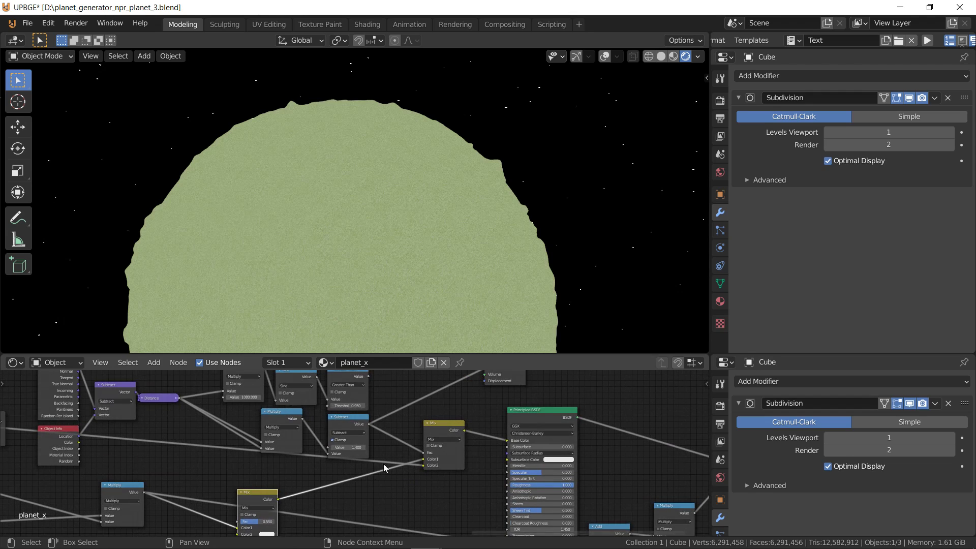
left_click(436, 431)
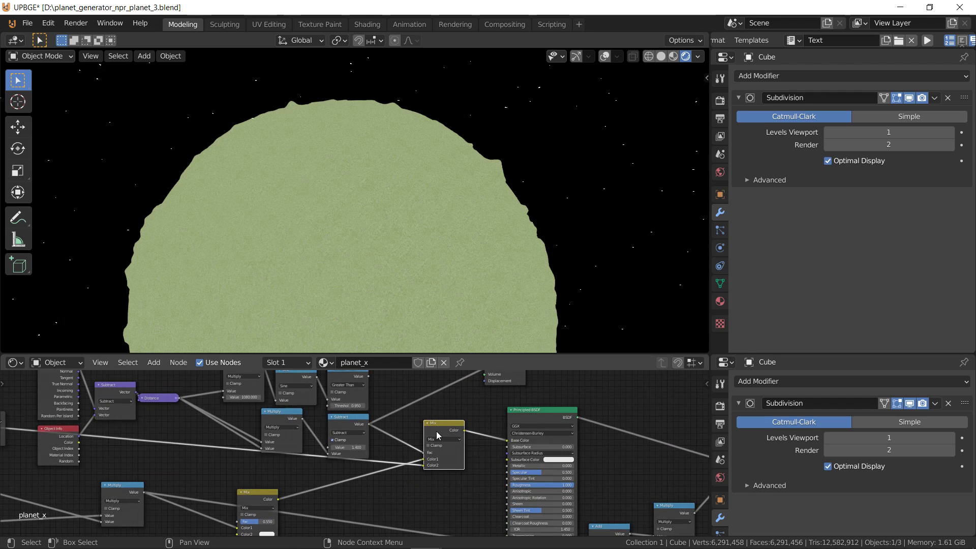
key("shift+d")
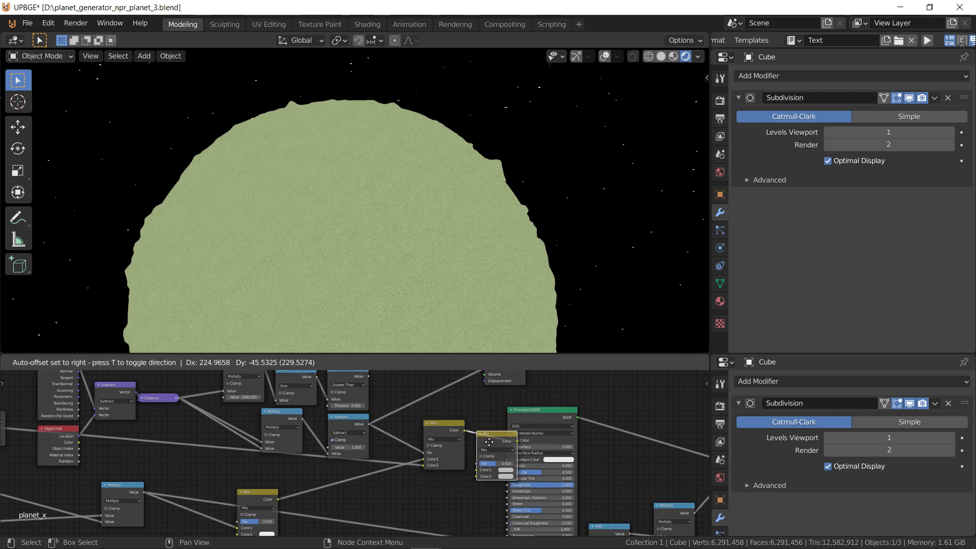
left_click(478, 477)
Link the grass chain's final Mix node output to Color2 of the duplicated Mix node
scroll(483, 476, "down", 10)
middle_click_drag(311, 493, 371, 499)
scroll(267, 472, "down", 6)
middle_click_drag(138, 431, 176, 459)
middle_click_drag(86, 420, 112, 421)
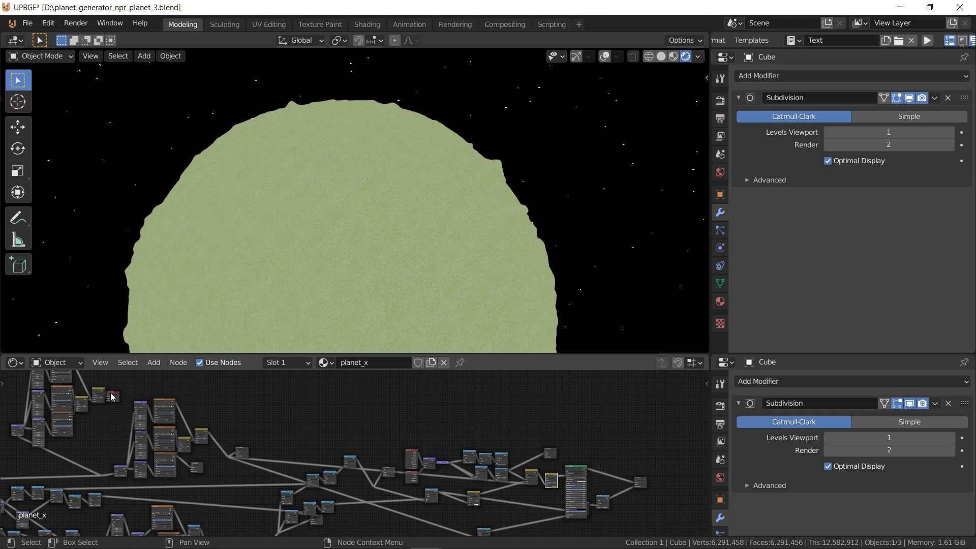
left_click_drag(113, 395, 546, 486)
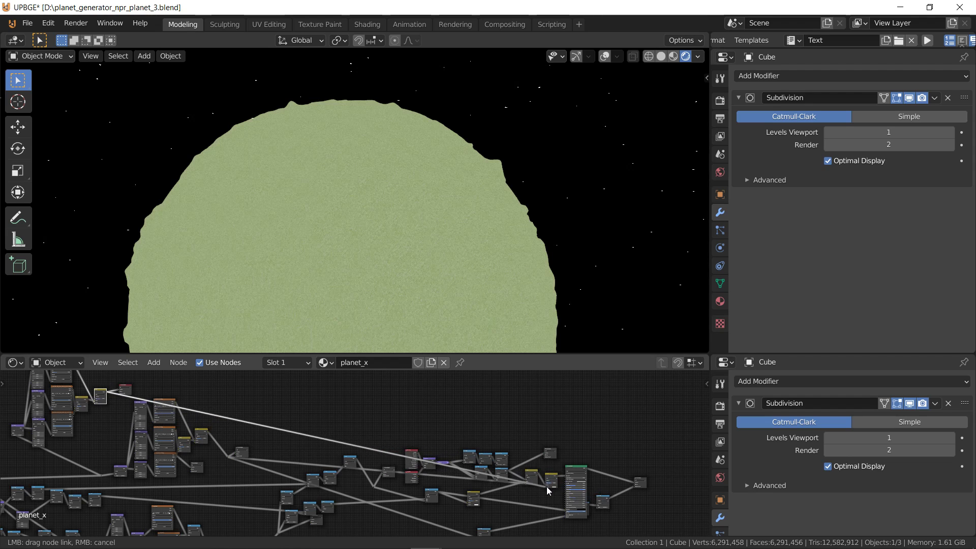
Reroute the lower Mix node's color link from Color1 of the original Mix node to Color1 of the duplicate
scroll(546, 486, "up", 4)
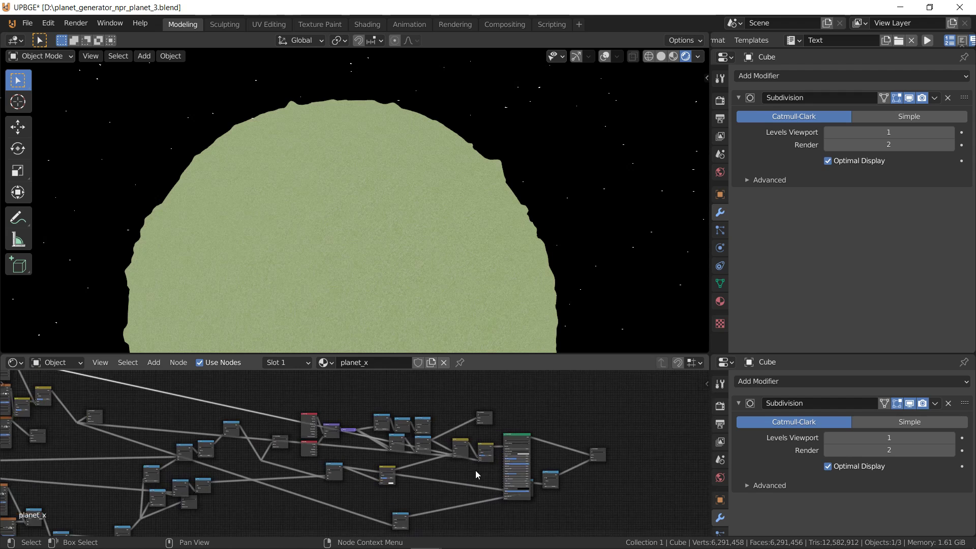
scroll(364, 435, "up", 2)
scroll(380, 483, "up", 4)
middle_click_drag(365, 435, 371, 484)
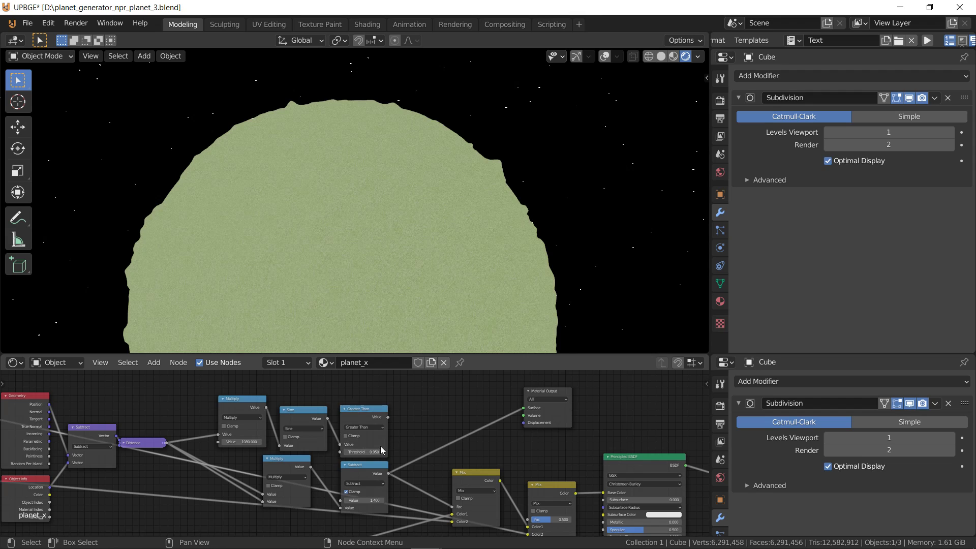
left_click_drag(484, 479, 488, 466)
middle_click_drag(468, 515, 508, 441)
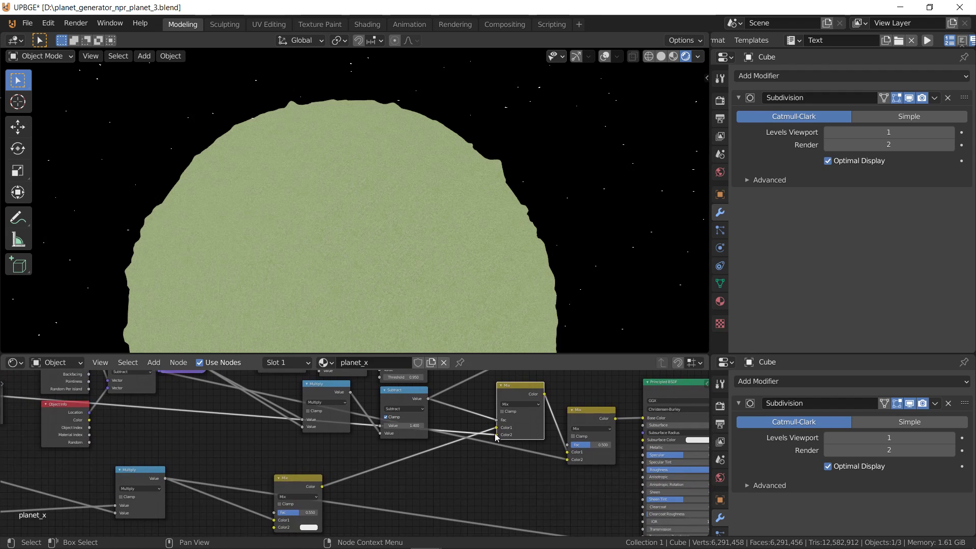
left_click_drag(497, 435, 467, 431)
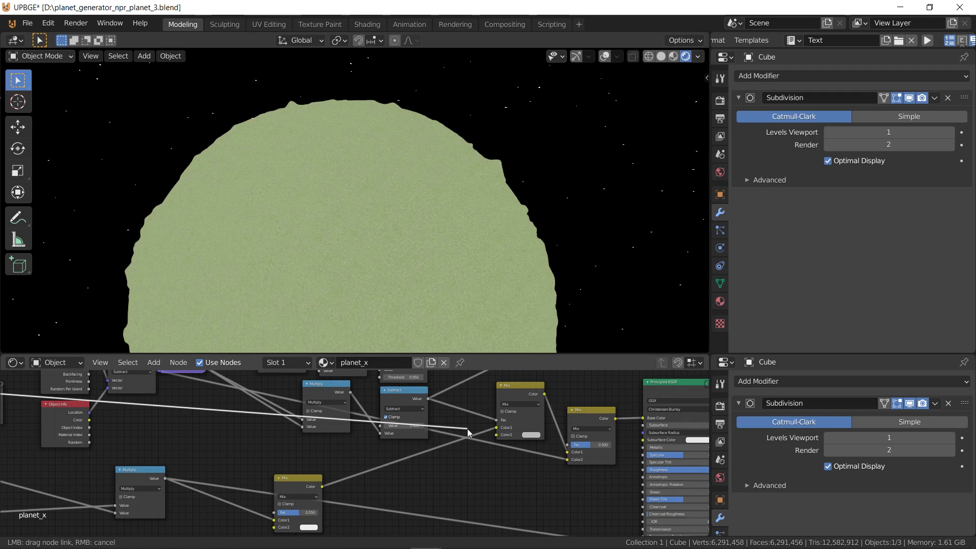
left_click_drag(478, 433, 568, 452)
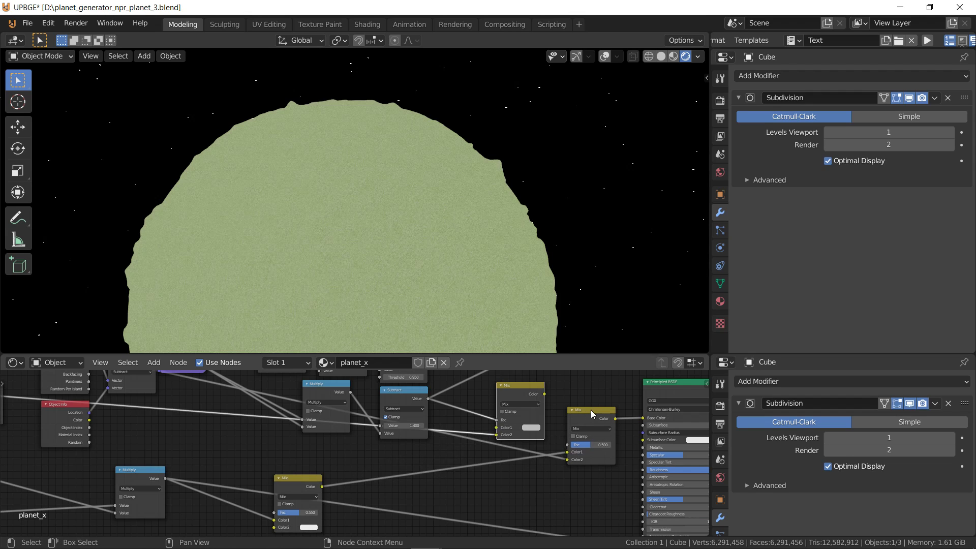
Place the duplicate Mix node before the original, feeding its Color1, and link the original Mix to the Principled BSDF's Base Color
left_click_drag(592, 414, 427, 443)
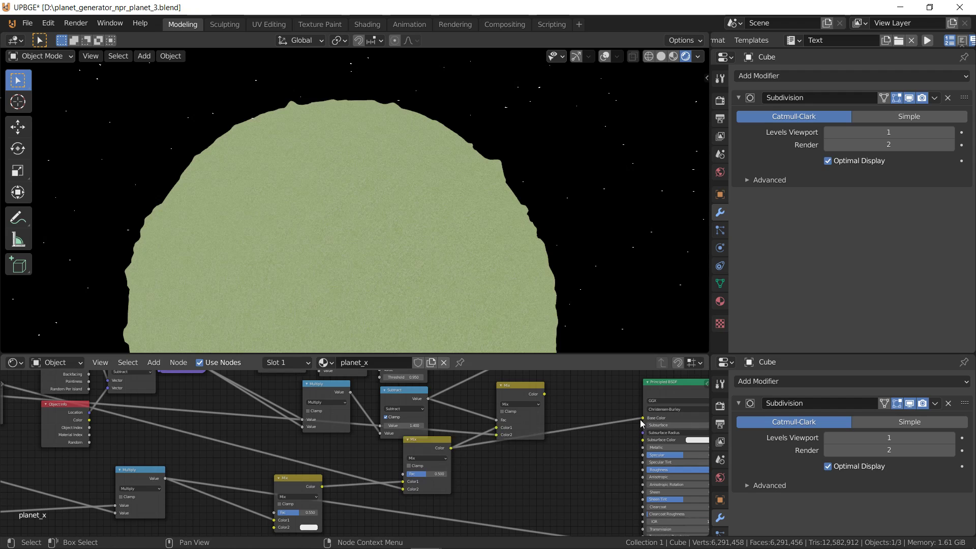
left_click_drag(643, 418, 459, 454)
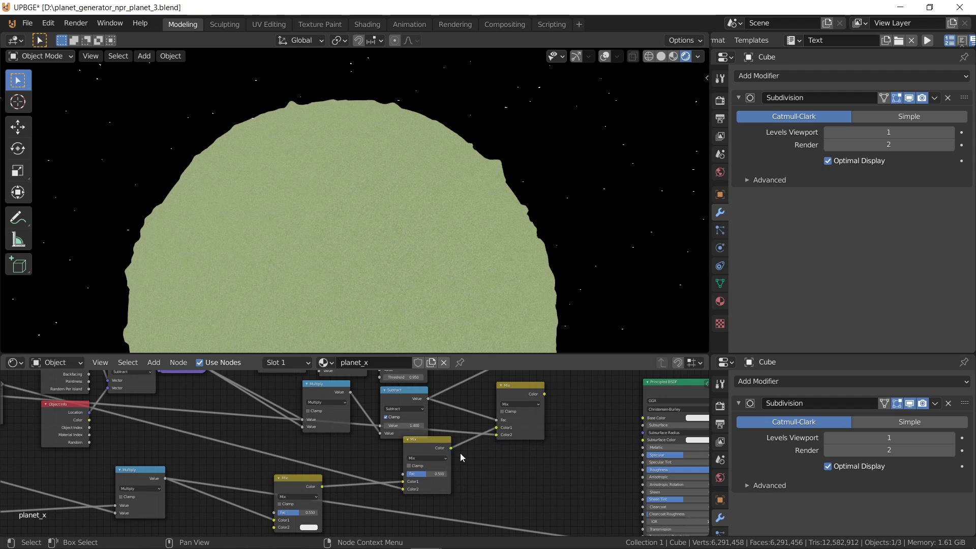
left_click_drag(544, 394, 642, 418)
Activate the Material Output fed by the Principled BSDF and walk in close to the planet to examine the mixed surface
middle_click_drag(663, 452, 417, 449)
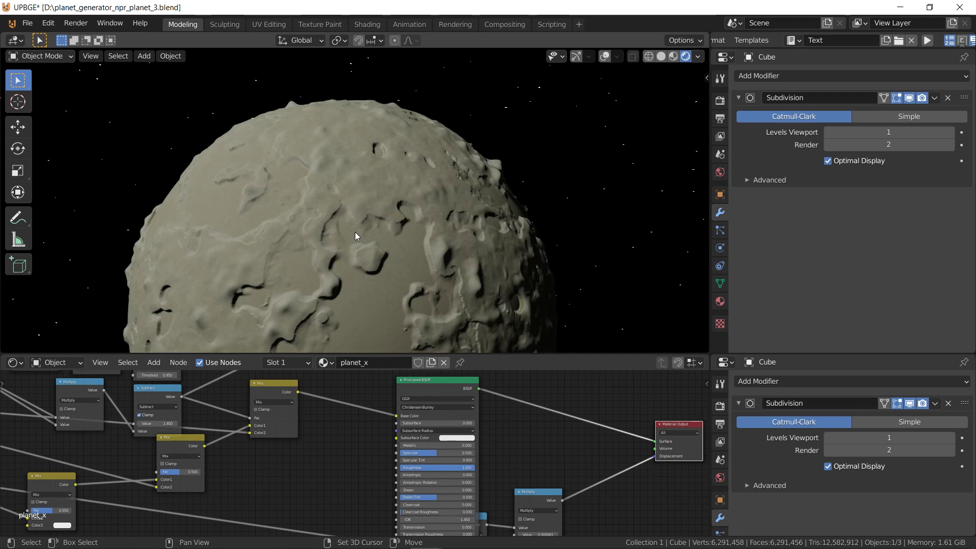
key("shift+grave")
key("w")
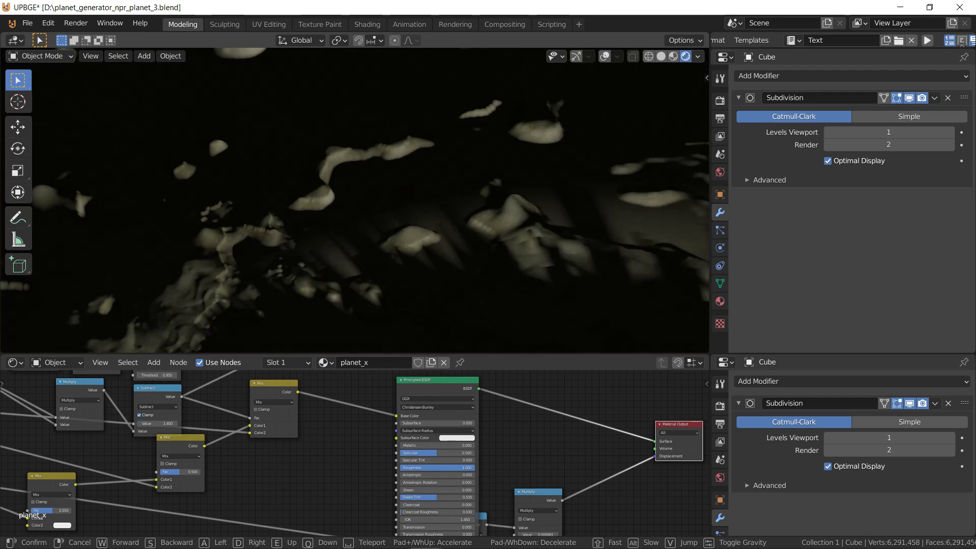
key("s")
left_click(354, 193)
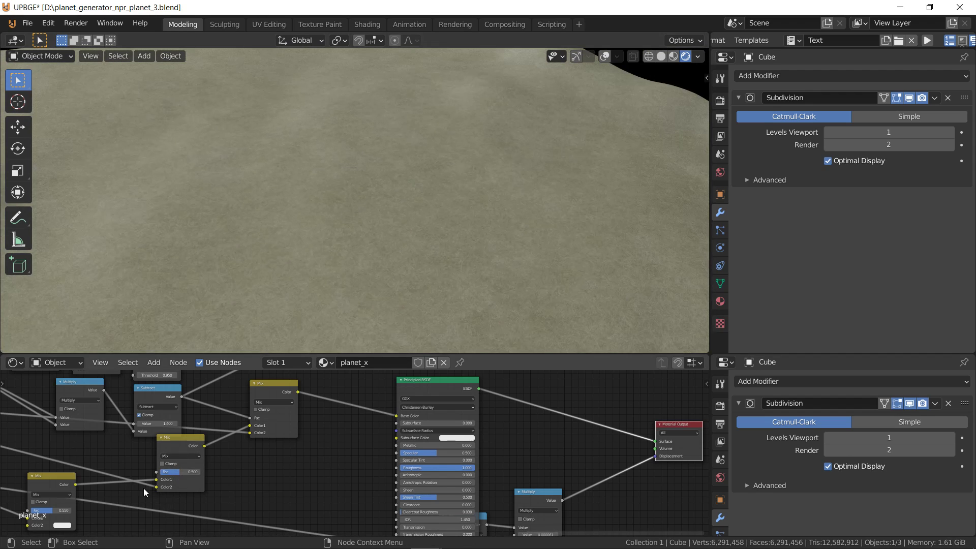
Swap the Color1 and Color2 links of the duplicated Mix node and set its blending mode to Multiply
left_click_drag(155, 484, 155, 478)
left_click(173, 455)
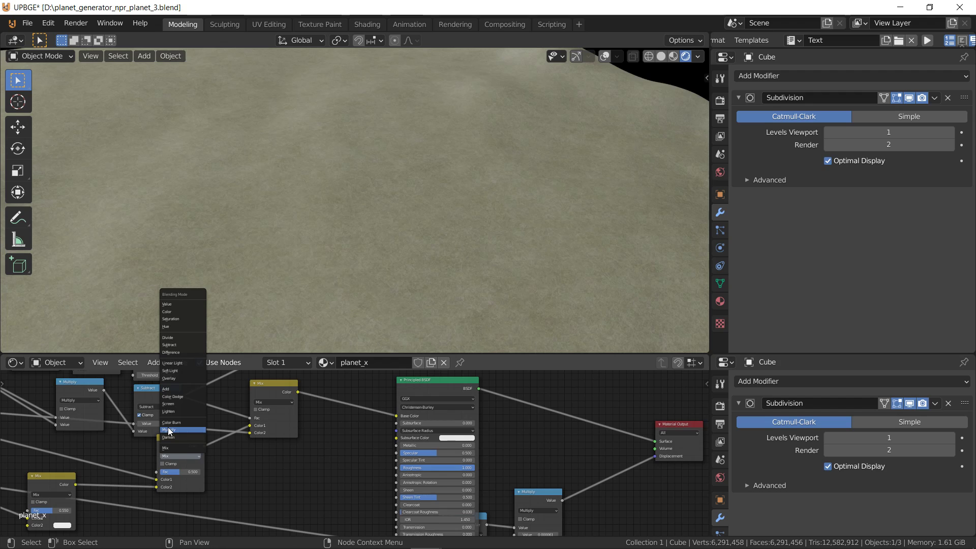
left_click(169, 430)
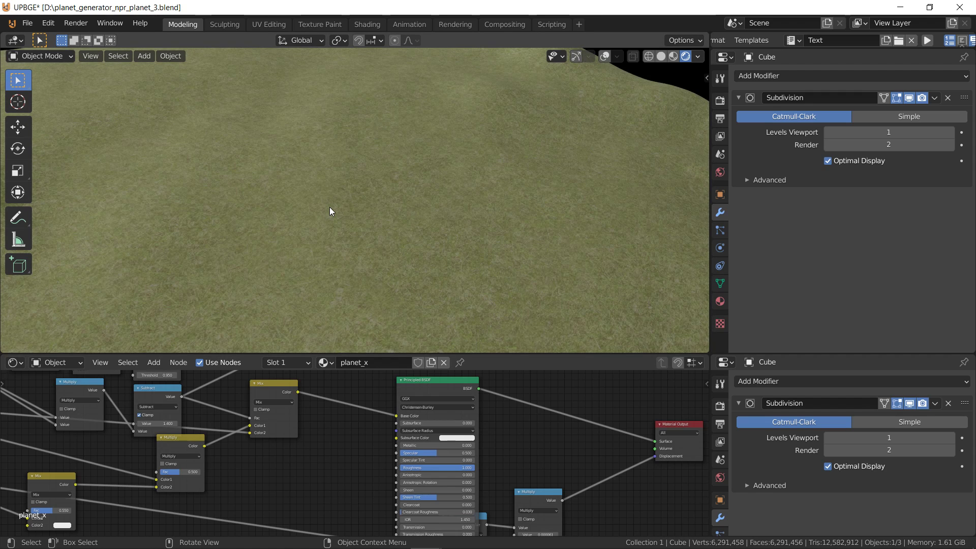
Walk close to the planet, back out and in again to examine the multiplied grass surface at different distances
key("shift+grave")
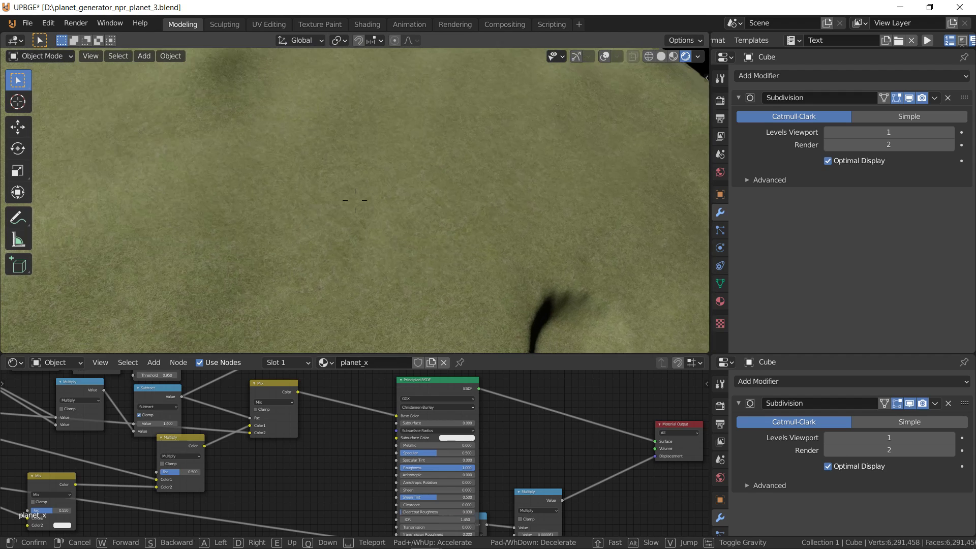
key("w")
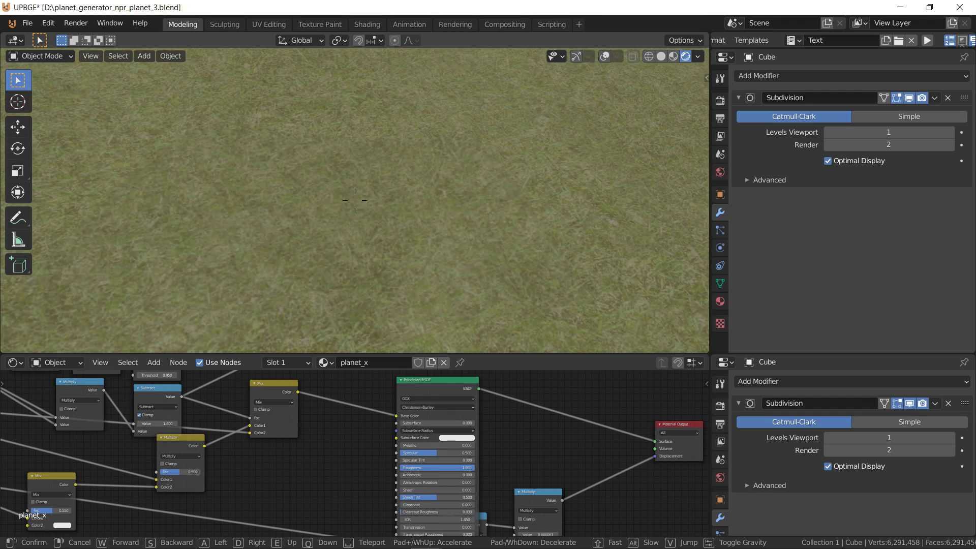
left_click(318, 283)
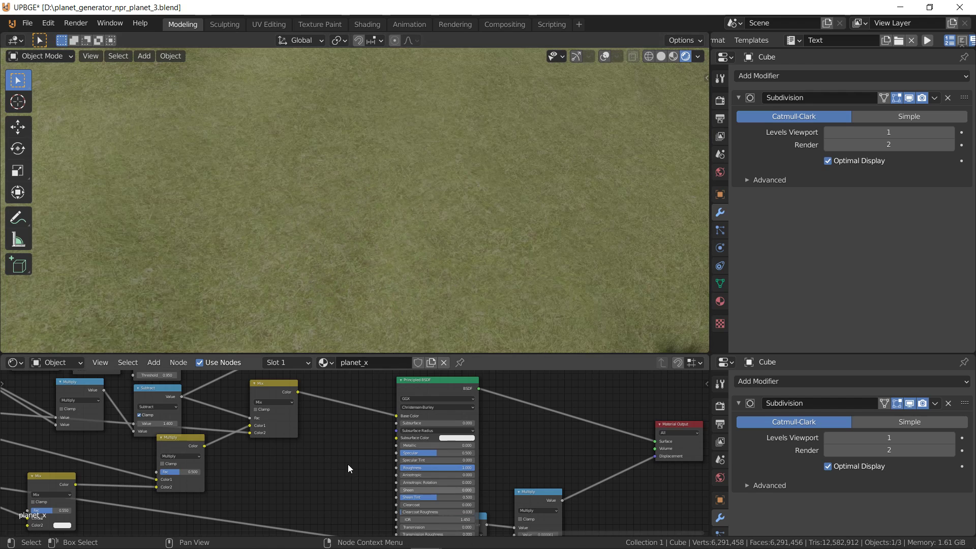
scroll(327, 449, "down", 4)
key("shift+grave")
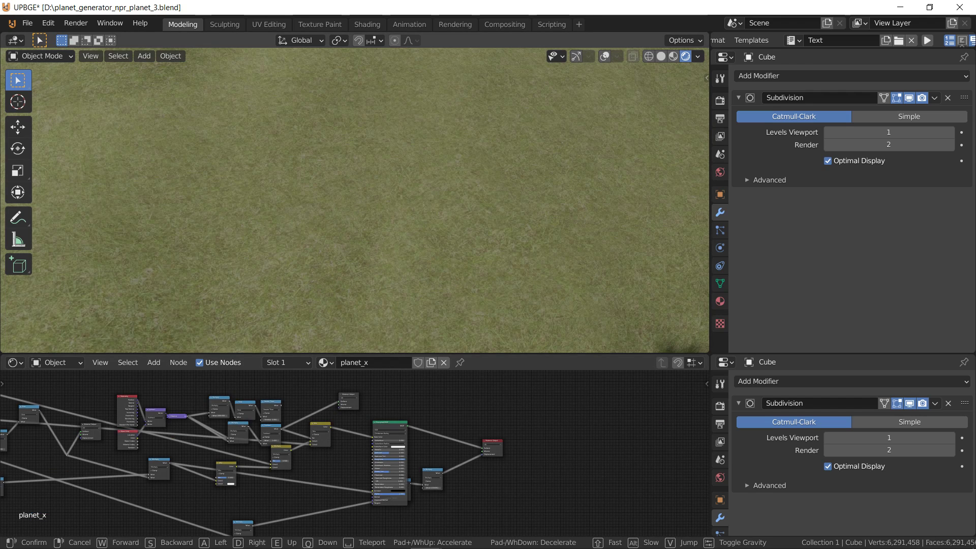
key("s")
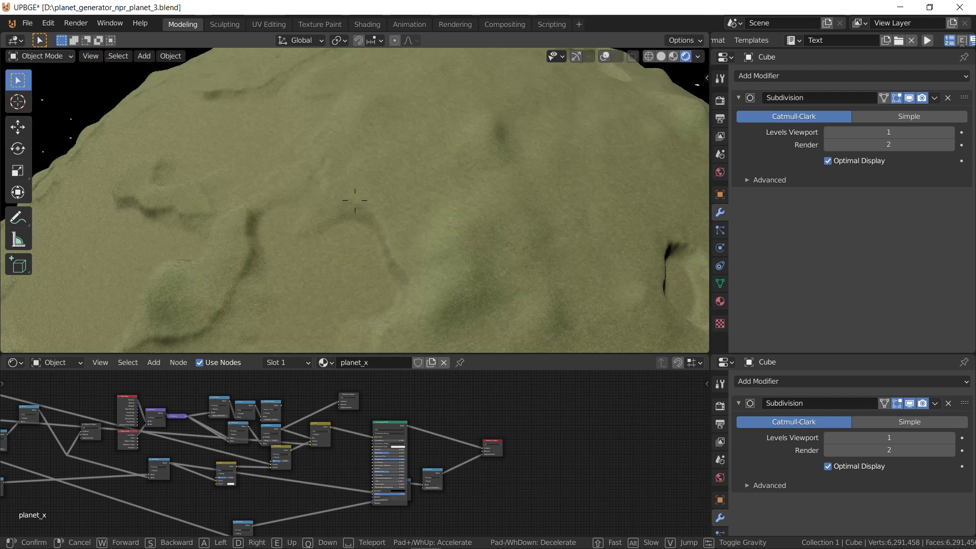
key("w")
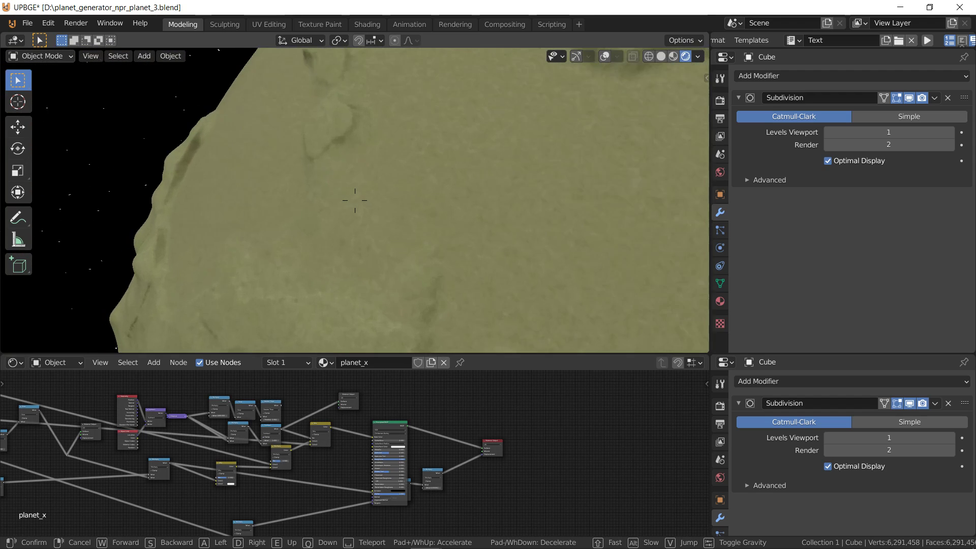
key("w")
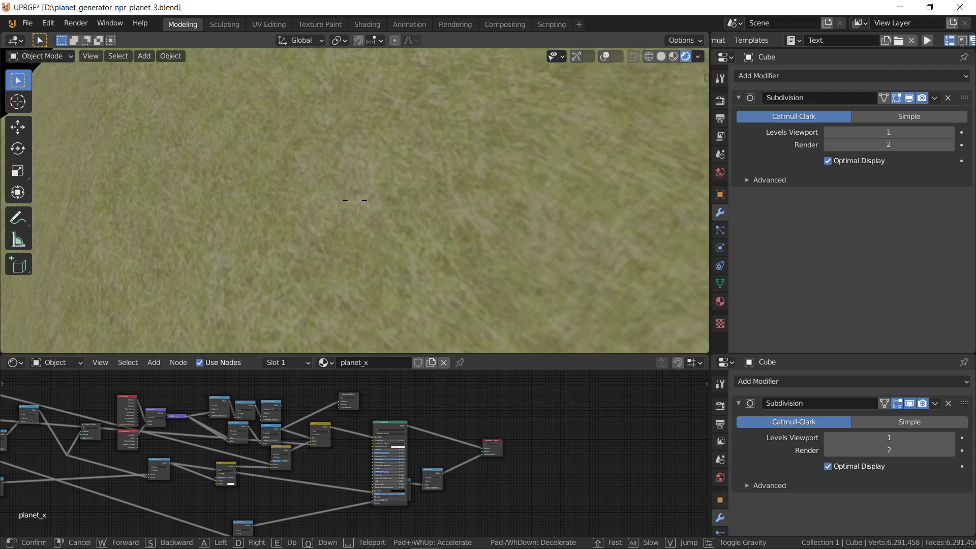
left_click(355, 200)
Make room before the final Mix node and insert a duplicate of the Subtract node on the link to its Fac
scroll(305, 407, "up", 4)
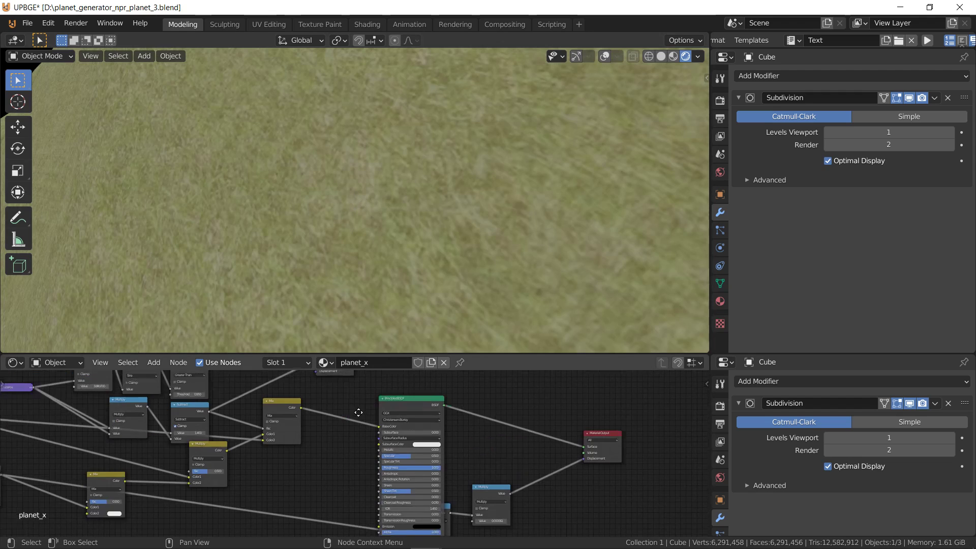
left_click_drag(291, 392, 332, 402)
middle_click_drag(194, 402, 207, 419)
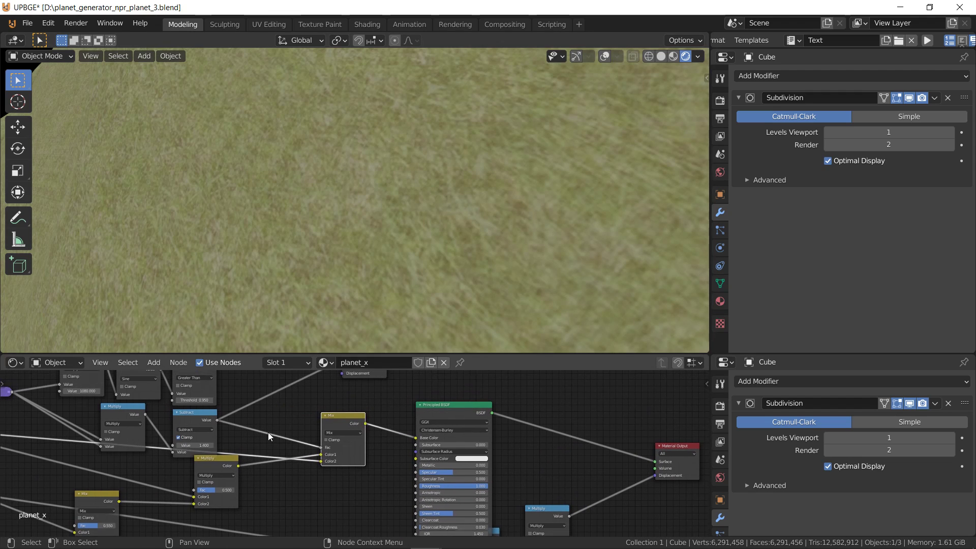
key("shift+d")
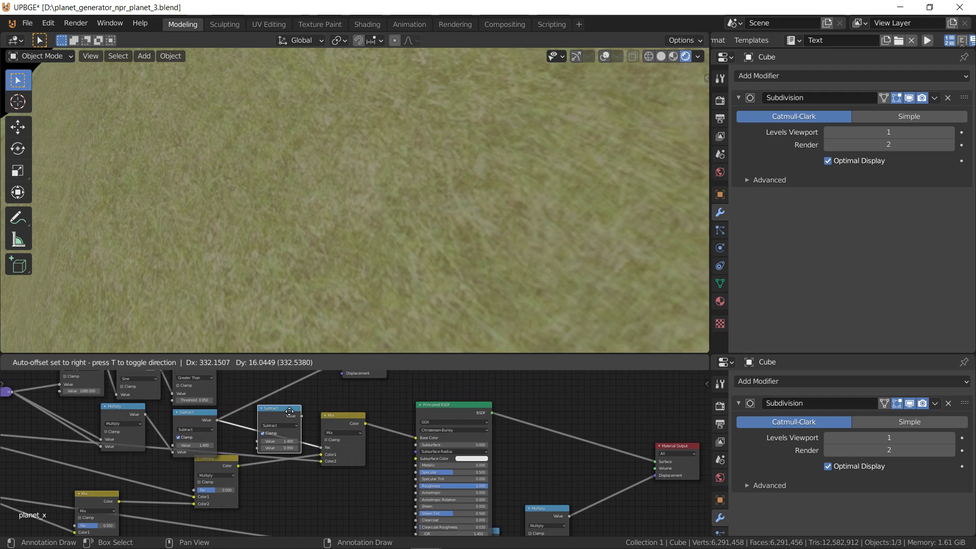
left_click(287, 423)
Change the duplicated Subtract node to Greater Than with Clamp off and a threshold of 0.1
left_click(277, 426)
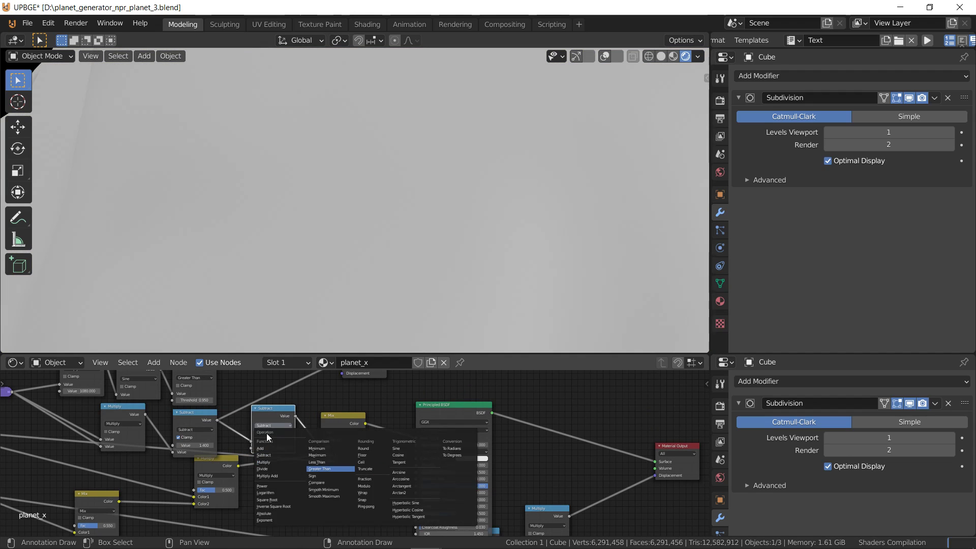
key("Return")
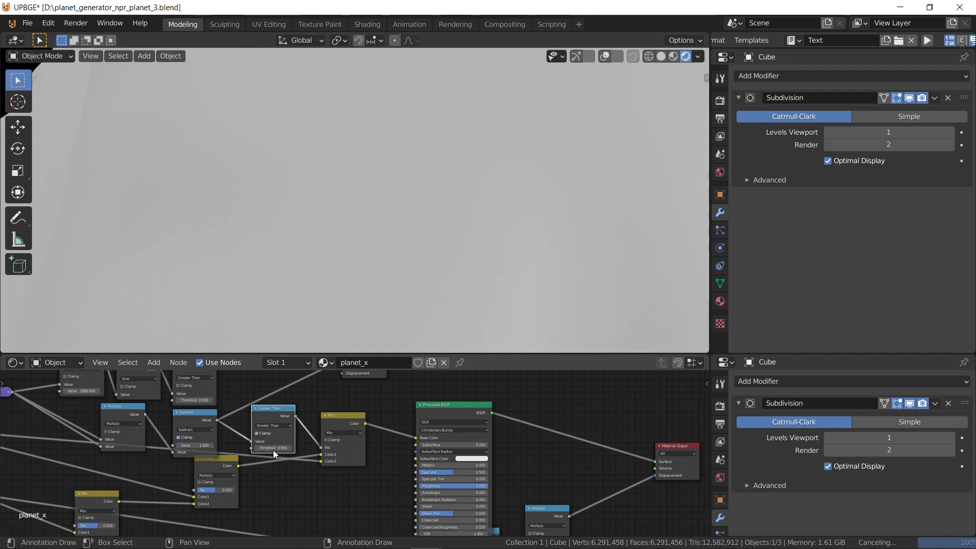
left_click(267, 431)
left_click(265, 446)
type(".1")
key("Return")
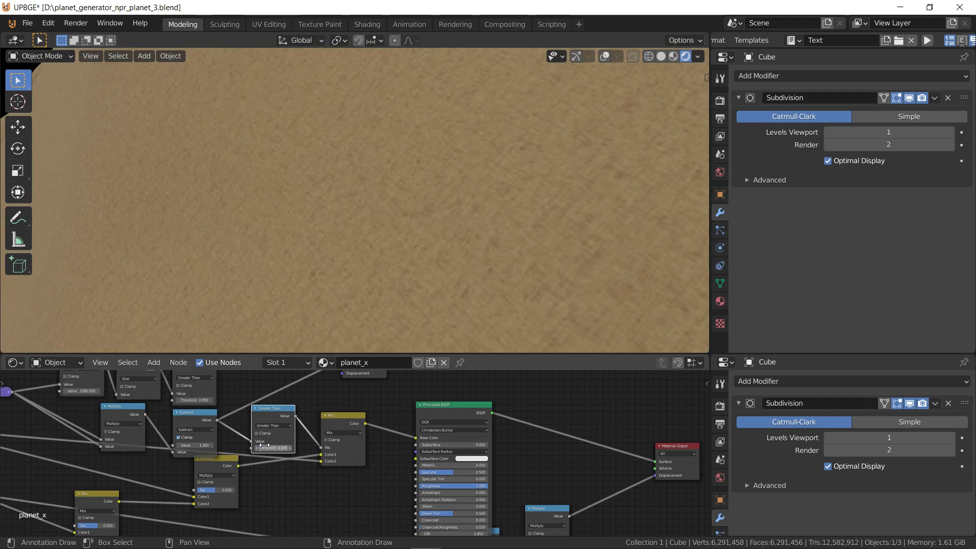
Adjust the Greater Than node's threshold in increments above 0.1 to test the grass coverage on the terrain
key("shift+grave")
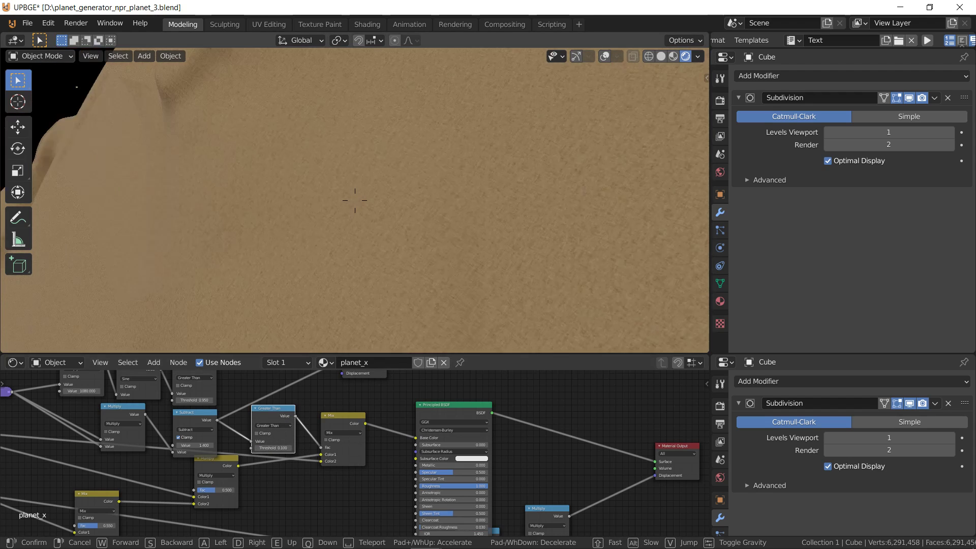
key("s")
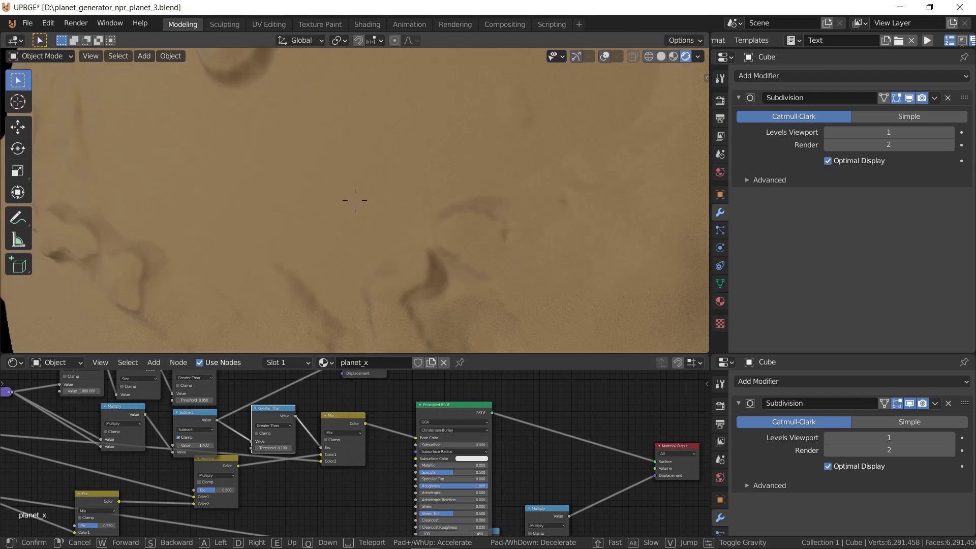
key("w")
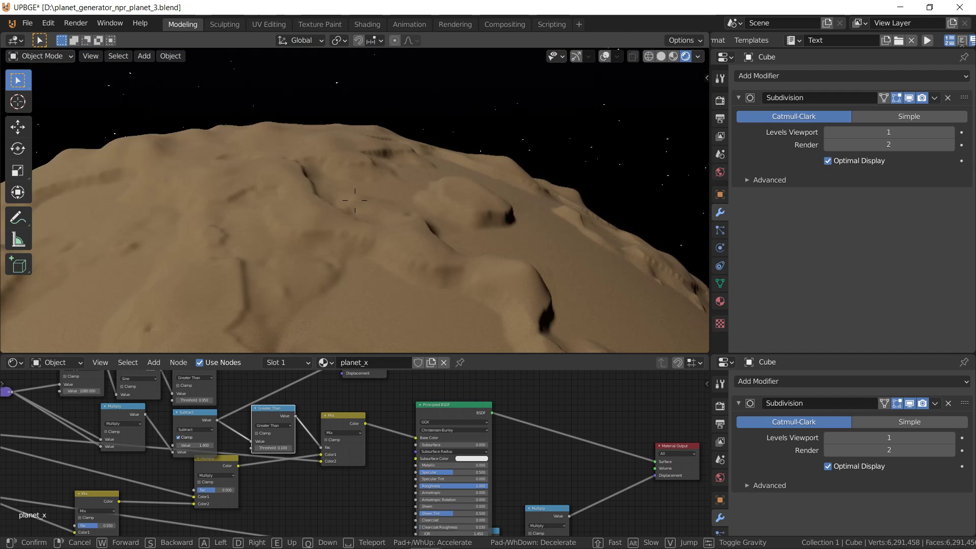
left_click(278, 431)
left_click(290, 448)
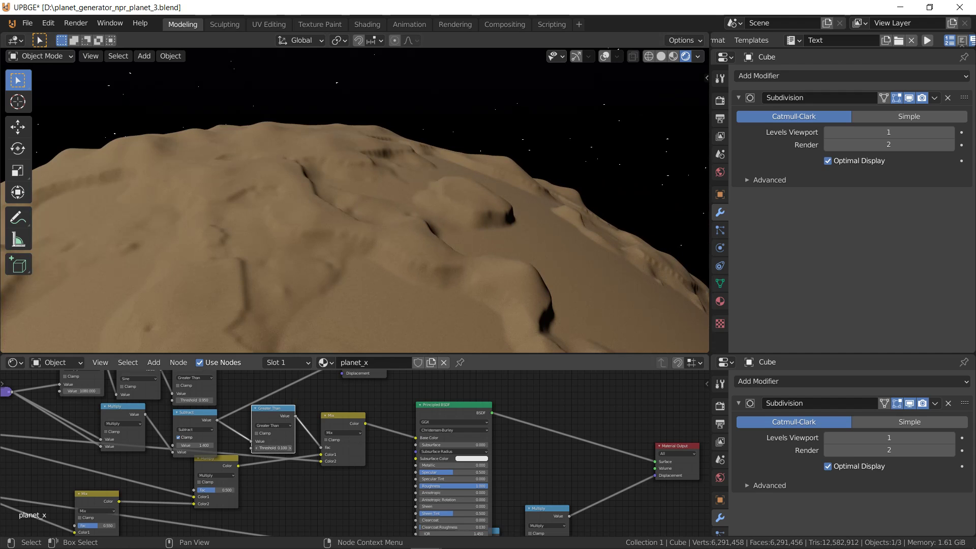
left_click(291, 447)
left_click(290, 448)
left_click(290, 448)
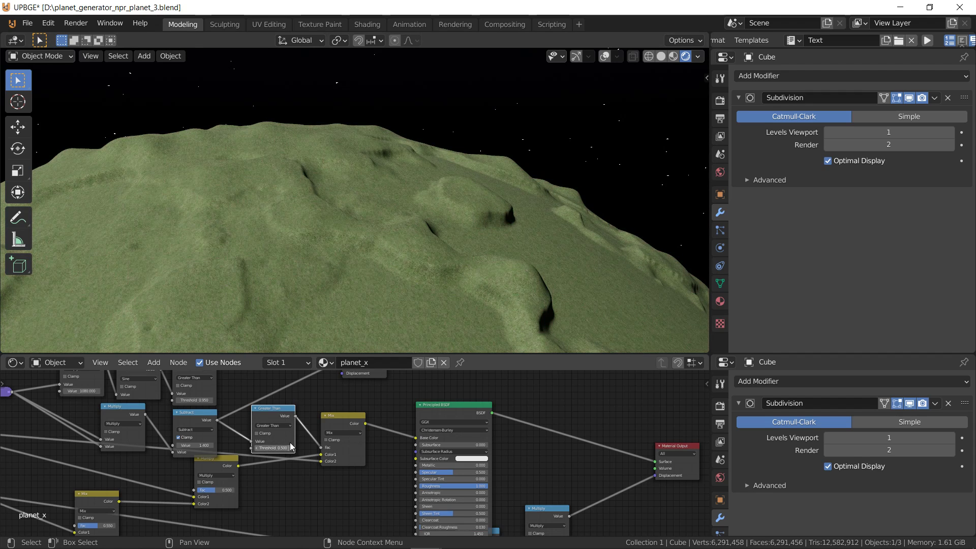
left_click(257, 448)
Inspect the grass up close and set the Greater Than node's threshold to 0.5
key("shift+grave")
key("w")
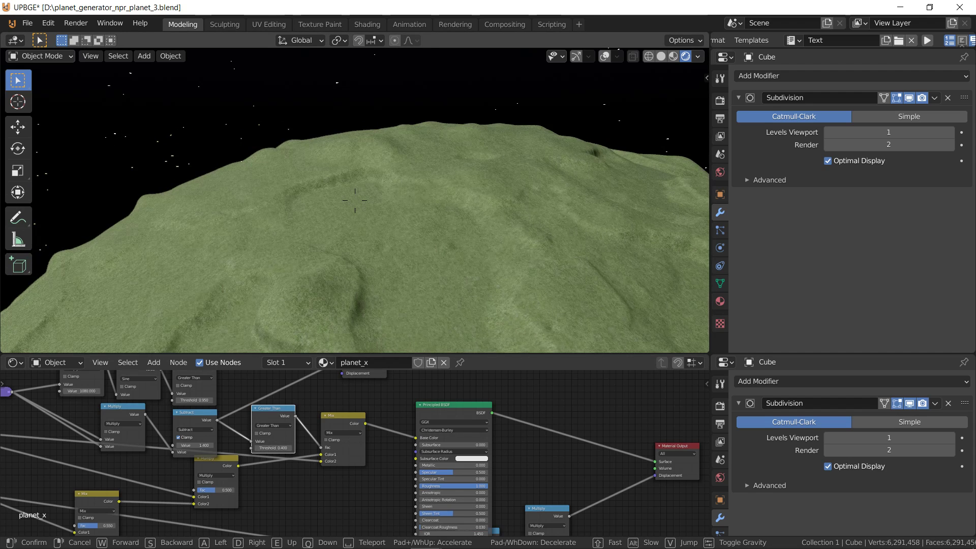
key("w")
left_click(355, 200)
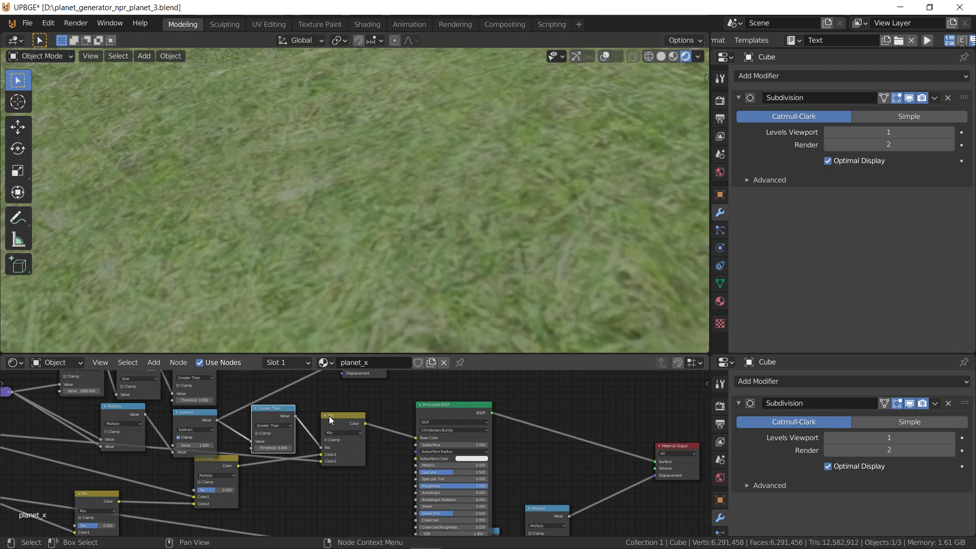
scroll(329, 420, "up", 8)
left_click(213, 445)
type("5")
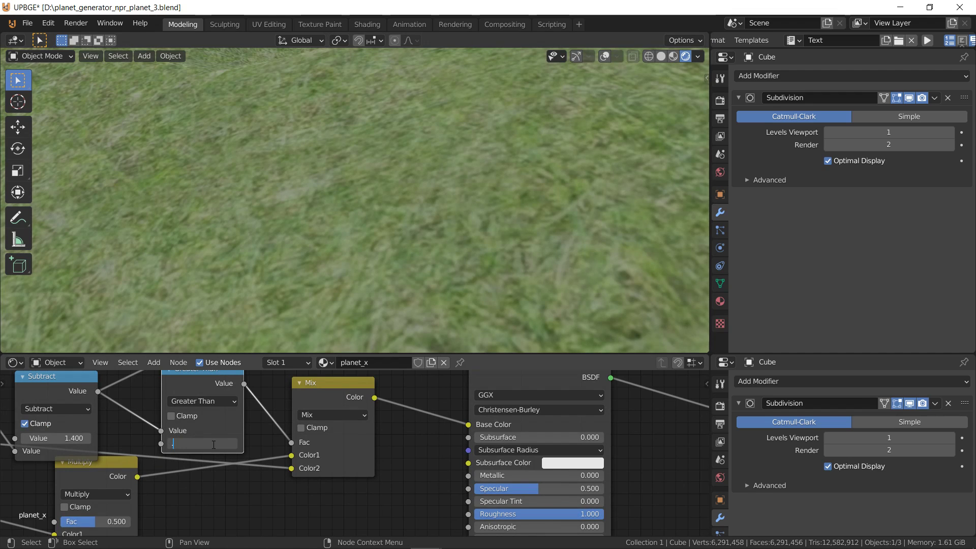
key("Return")
left_click(213, 443)
key("BackSpace")
key("BackSpace")
type("5")
key("Return")
Back away from the surface and lower the Greater Than node's threshold to 0.35
key("shift+grave")
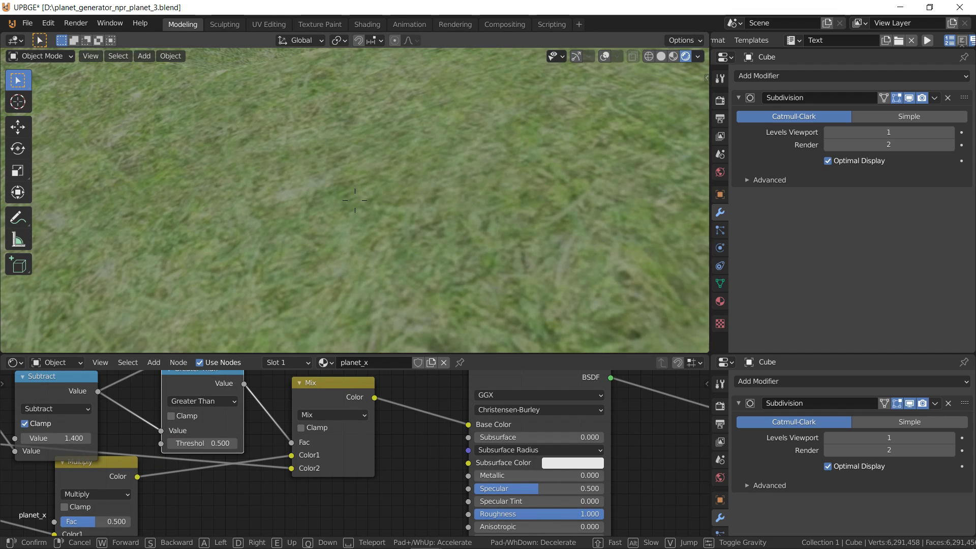
key("s")
key("w")
left_click(354, 200)
mouse_move(214, 441)
left_mouse_down()
mouse_move(195, 441)
mouse_move(212, 440)
left_mouse_up()
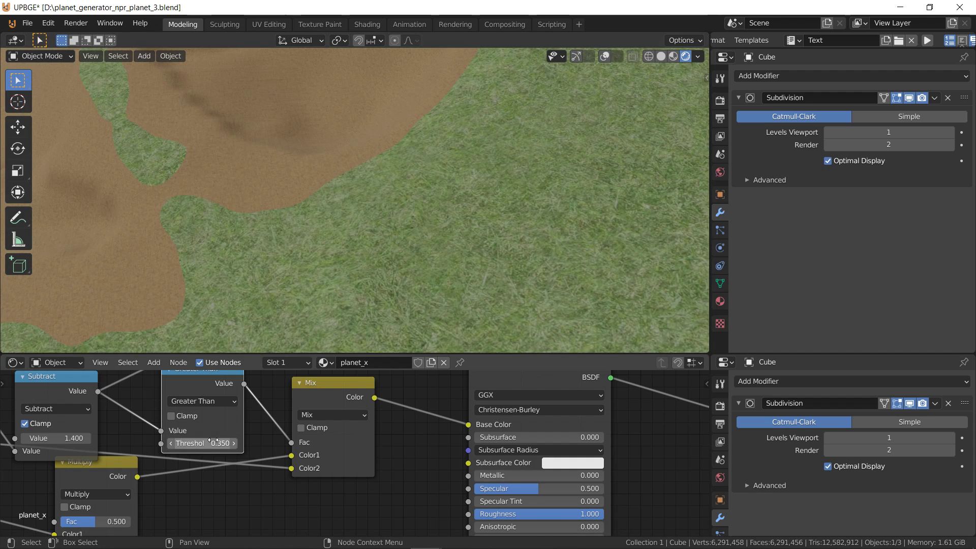
View the border between grass and bare soil and set the Greater Than node's threshold to 0.3
key("shift+grave")
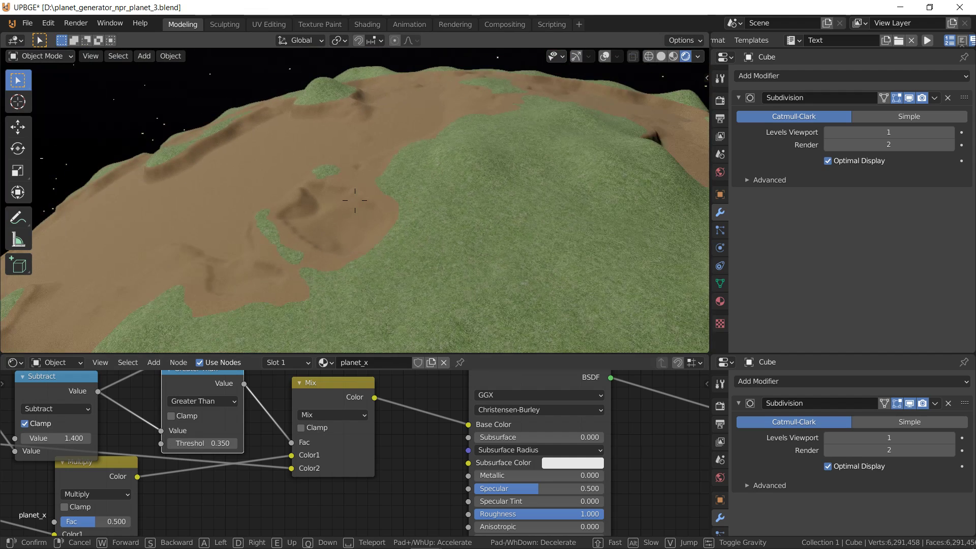
key("a")
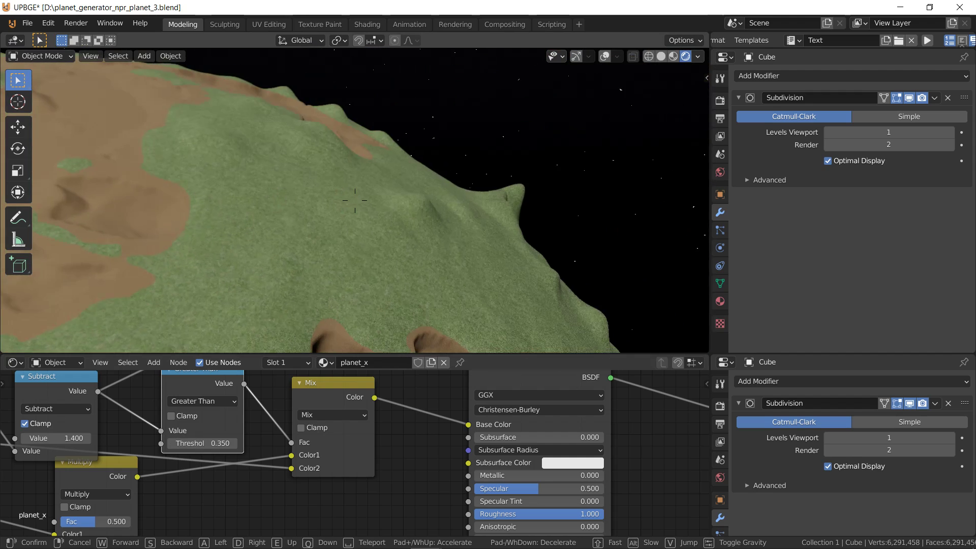
key("w")
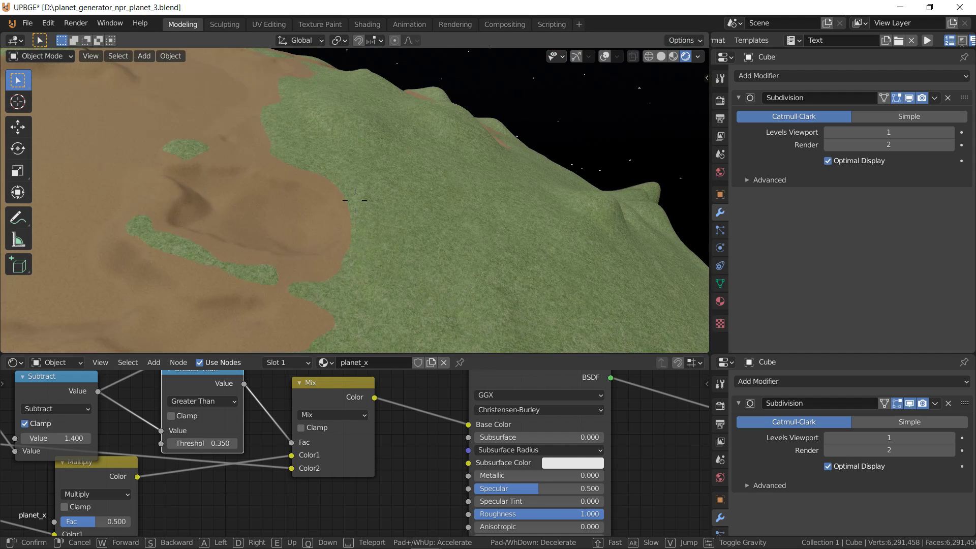
left_click(356, 204)
left_click(216, 447)
type(".3")
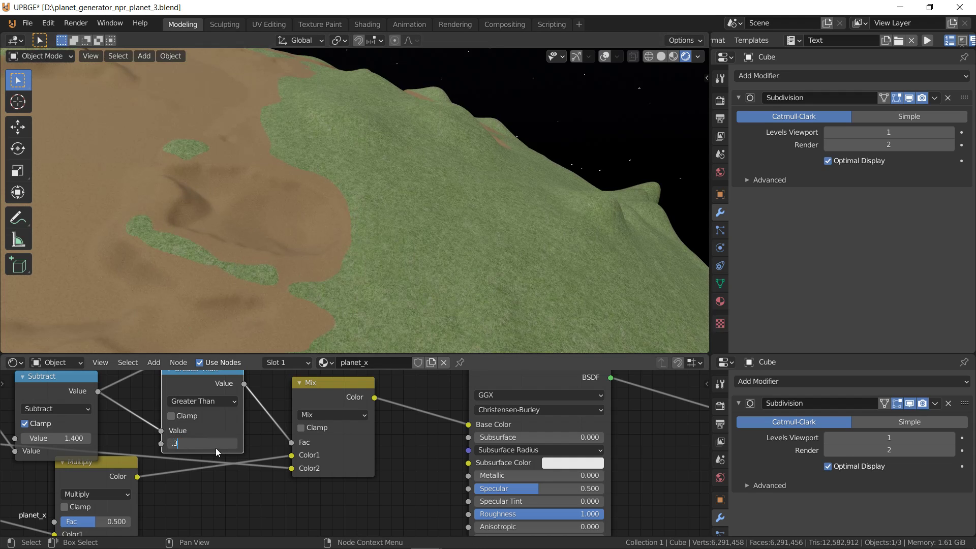
key("Return")
Try Greater Than thresholds of 0.36 and 0.33 to compare the grass coverage
left_click(216, 448)
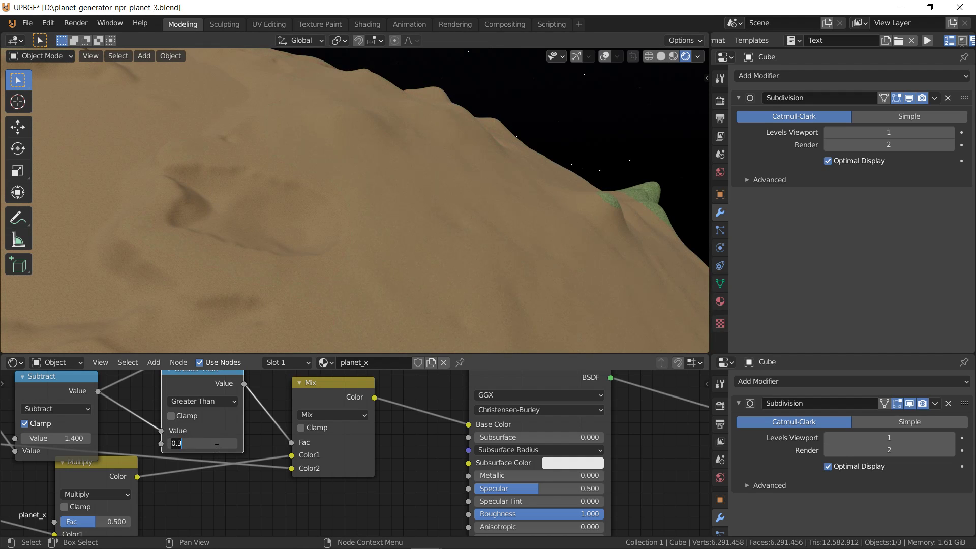
key("BackSpace")
type(".36")
key("Return")
left_click(216, 447)
type(".33")
key("Return")
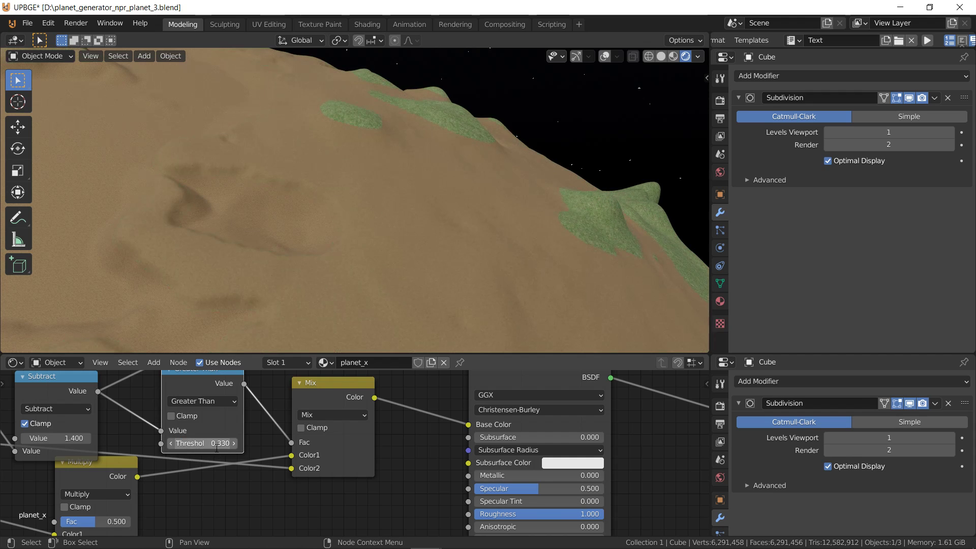
Try Greater Than thresholds of 0.35 and 0.355 on the same stretch of terrain
left_click(217, 448)
key("BackSpace")
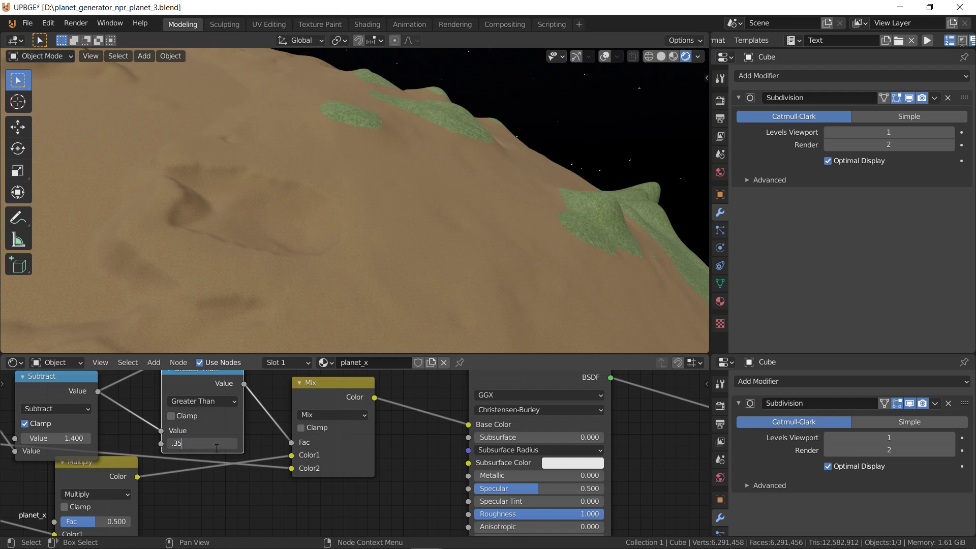
type(".35")
key("Return")
left_click(217, 448)
type(".355")
key("Return")
Fine-tune the Greater Than node's threshold to 0.352
left_click(215, 446)
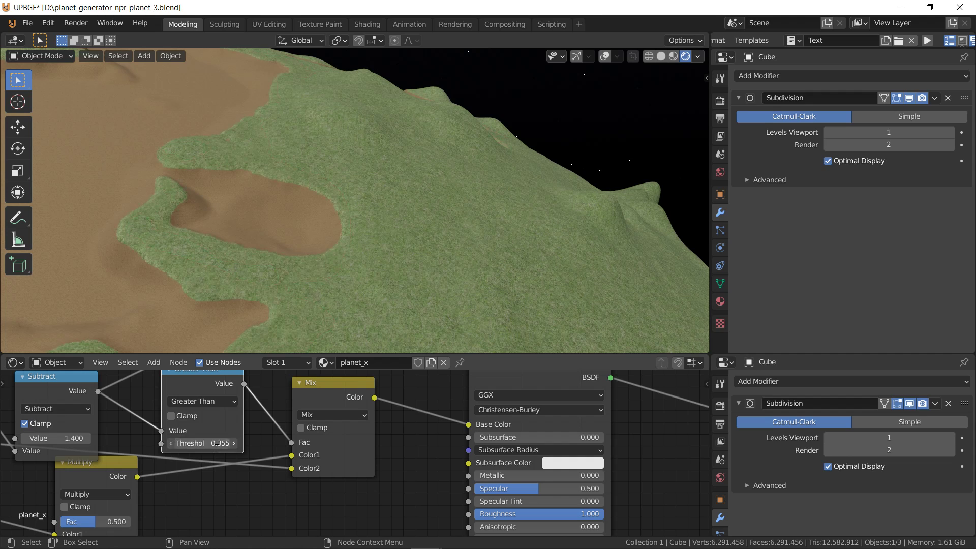
key("Home")
type("2")
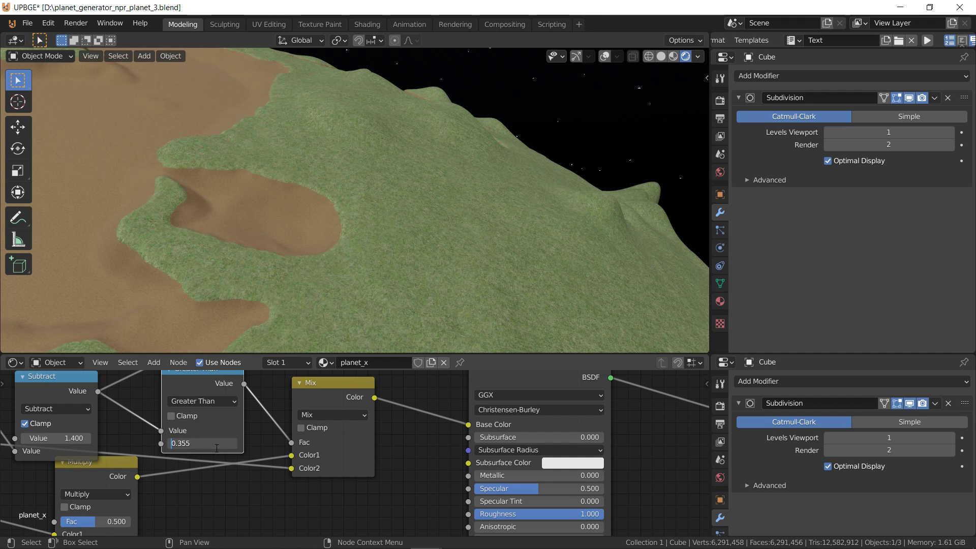
key("Delete")
type("2")
key("Return")
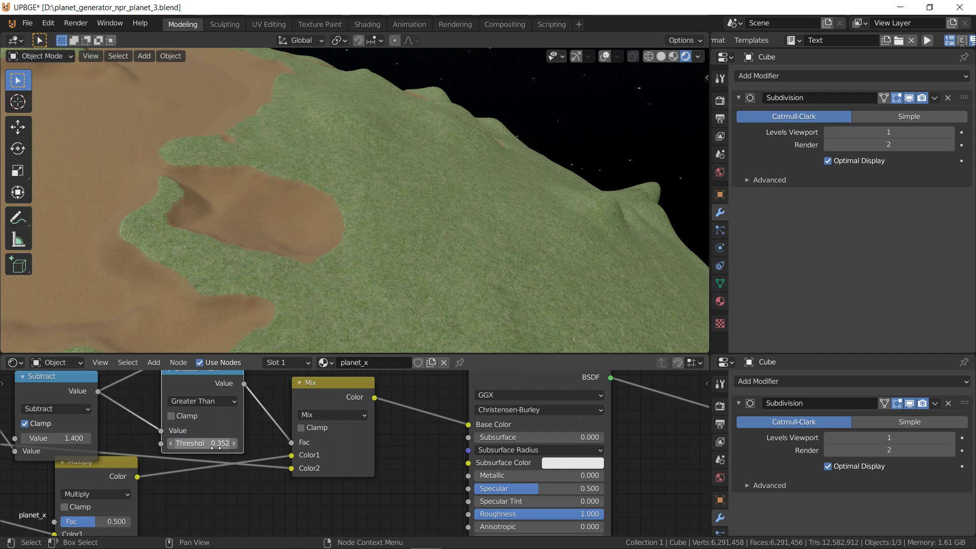
Duplicate the Greater Than node, insert the copy between Subtract and Greater Than, and change its operation to Add
scroll(238, 270, "up", 1)
scroll(238, 270, "down", 4)
scroll(229, 410, "down", 6)
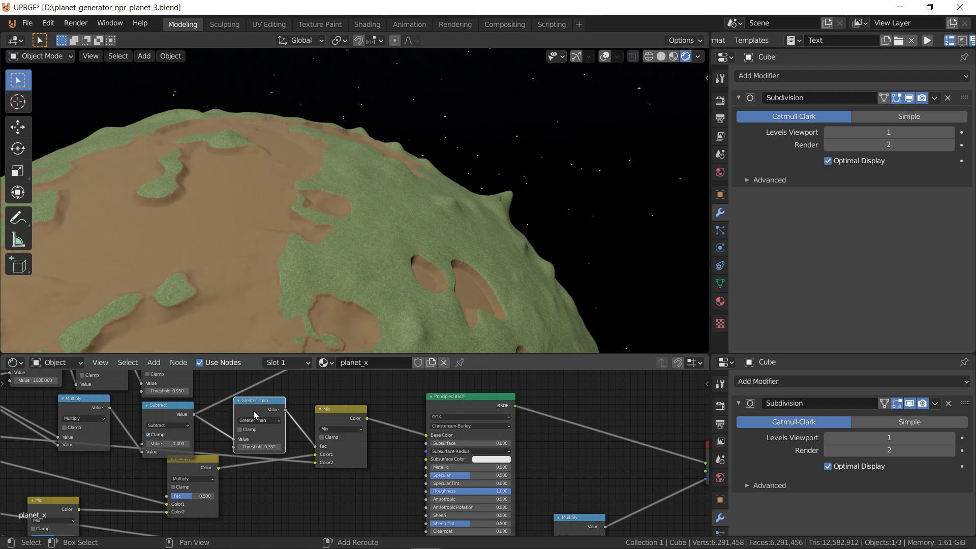
key("shift+d")
left_click(241, 428)
left_click(238, 439)
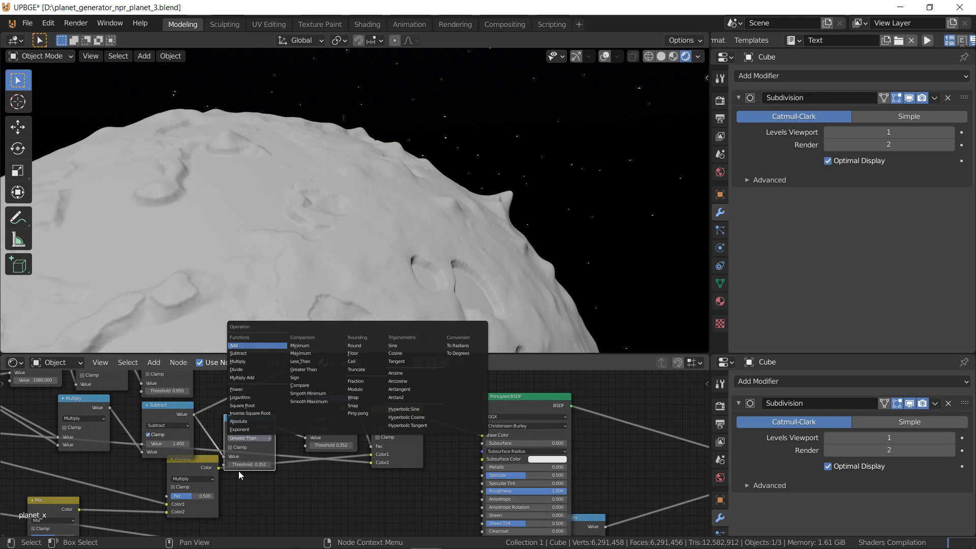
Move the Add node below the other nodes and connect the lower texture branch's output node to its second value input
scroll(339, 445, "down", 6)
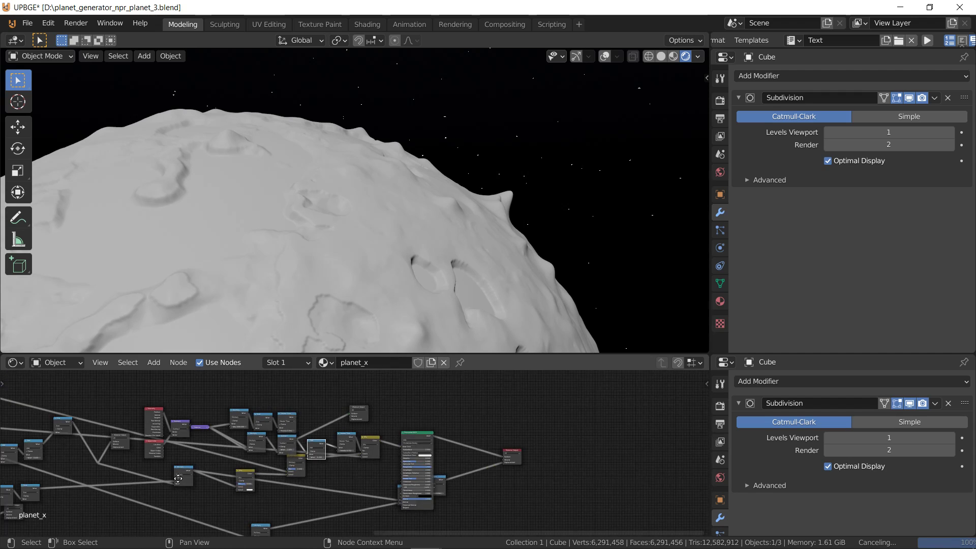
scroll(339, 445, "down", 1)
left_click_drag(427, 417, 411, 502)
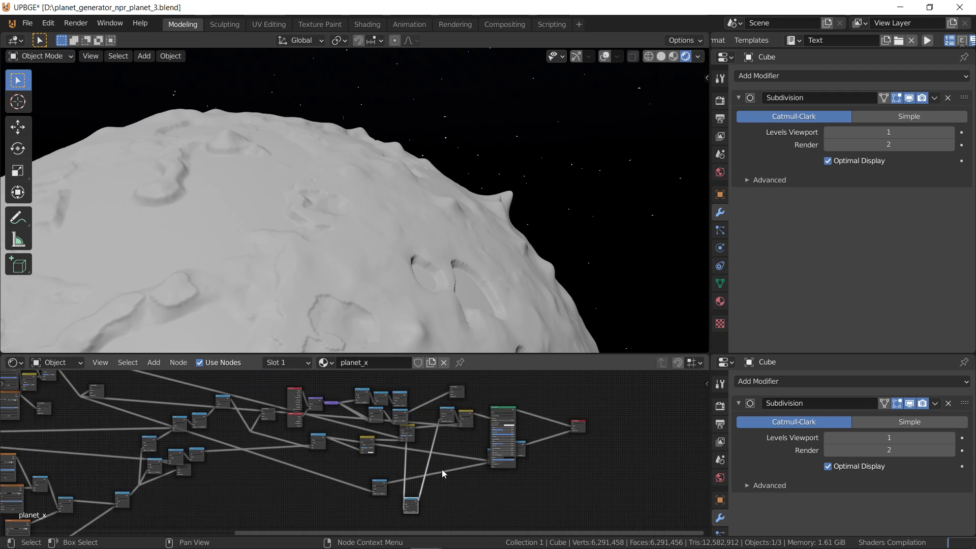
scroll(248, 461, "down", 1)
left_click(164, 492)
left_click(157, 491)
left_click_drag(162, 489, 401, 508)
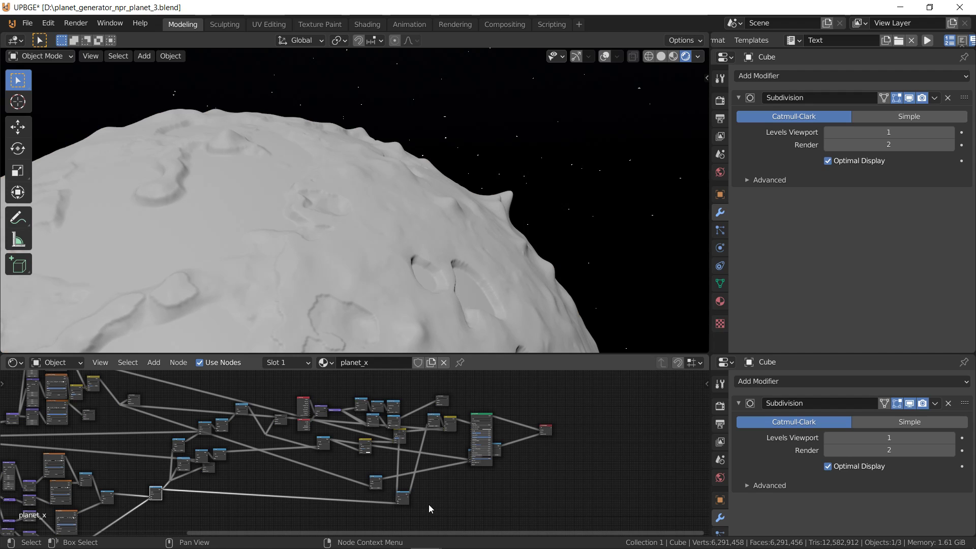
scroll(387, 470, "up", 5)
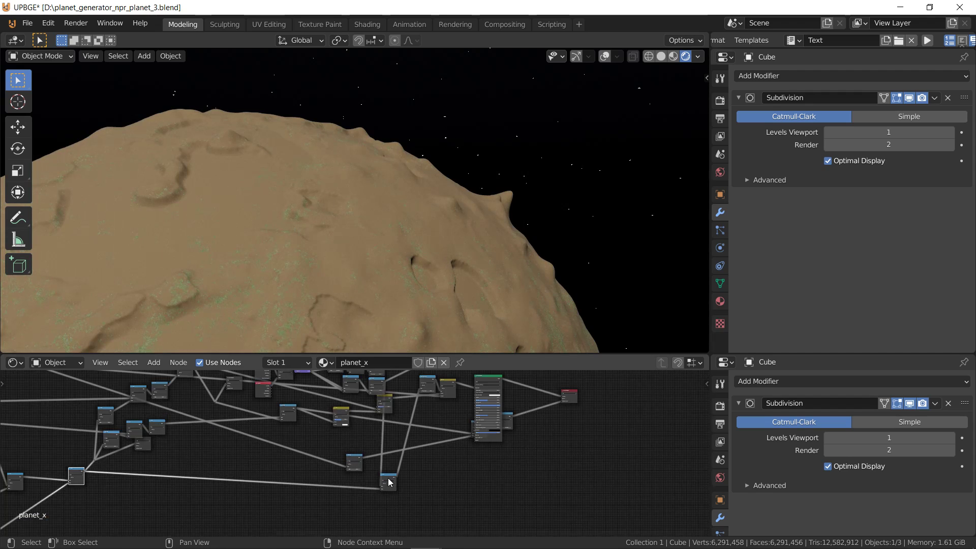
Duplicate the Add node onto the link feeding its second value input and change the copy's operation to Multiply
left_click(391, 423)
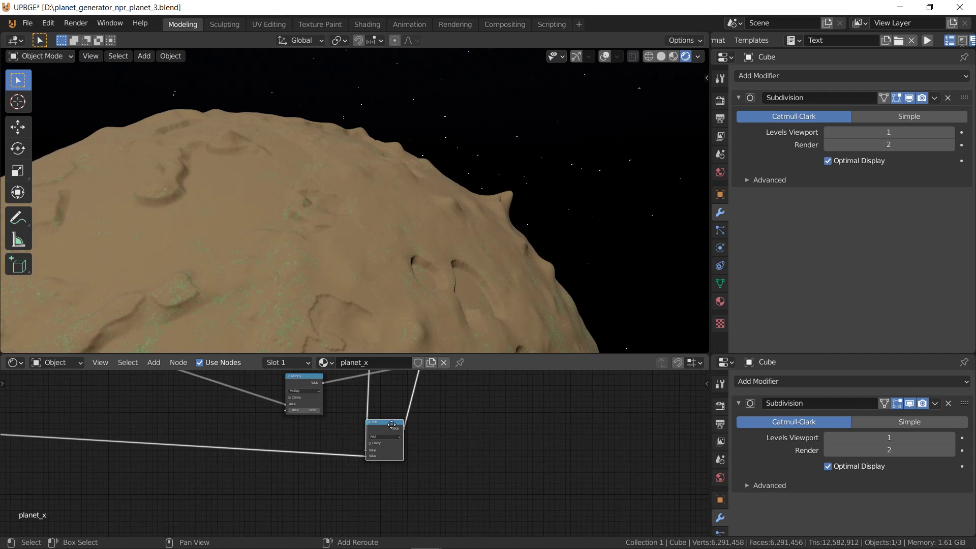
key("shift+d")
left_click(317, 462)
left_click(312, 459)
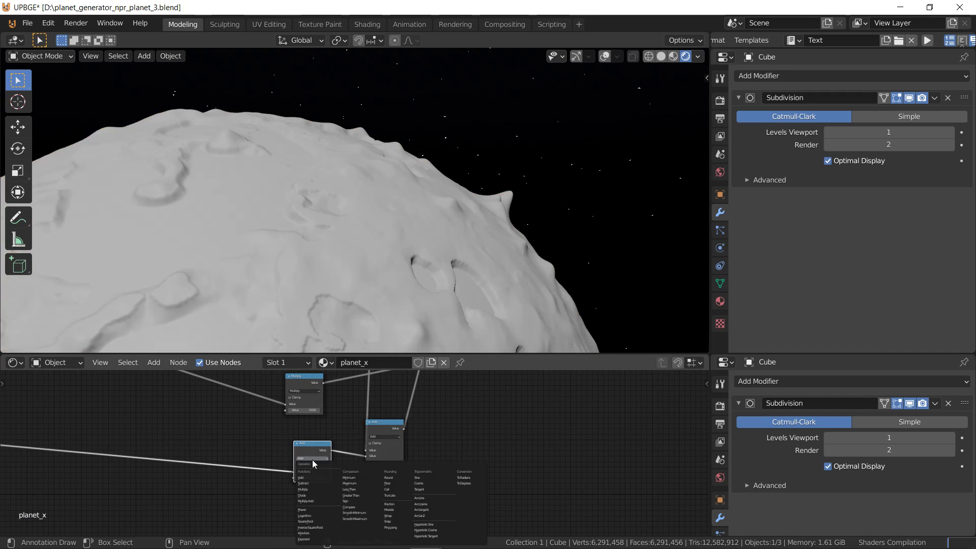
left_click(313, 488)
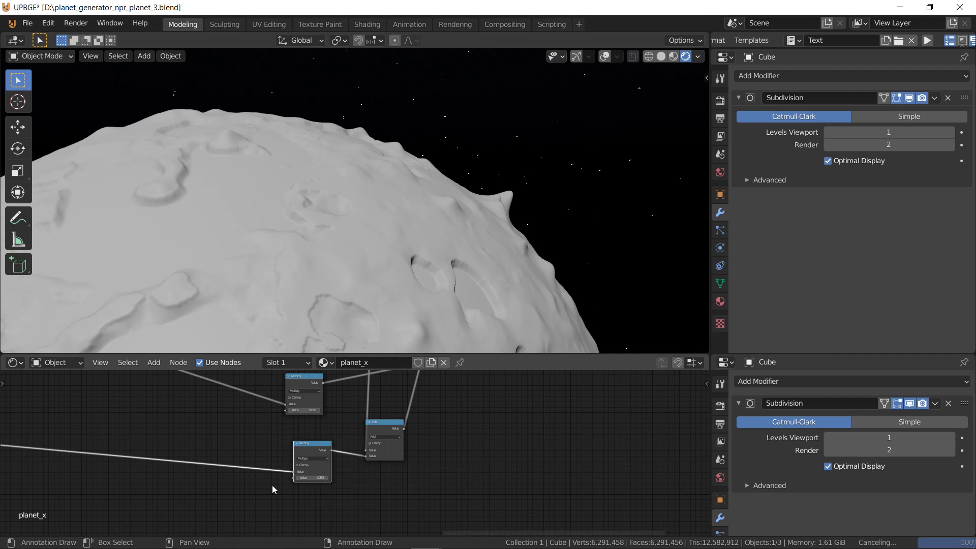
Try a value of 0.05 in the new Multiply node and view the terrain up close
middle_click_drag(285, 487, 283, 465)
scroll(283, 462, "up", 5)
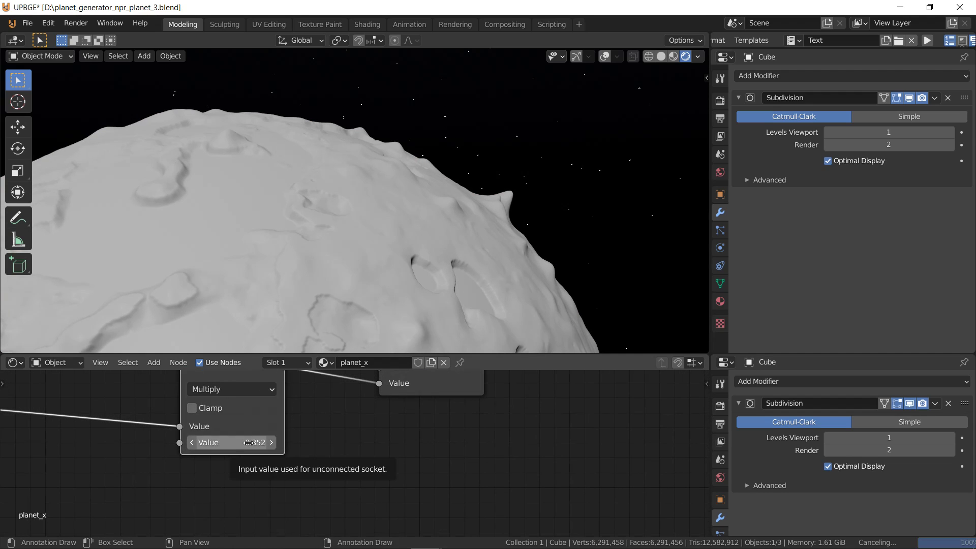
left_click(251, 442)
type("0.05")
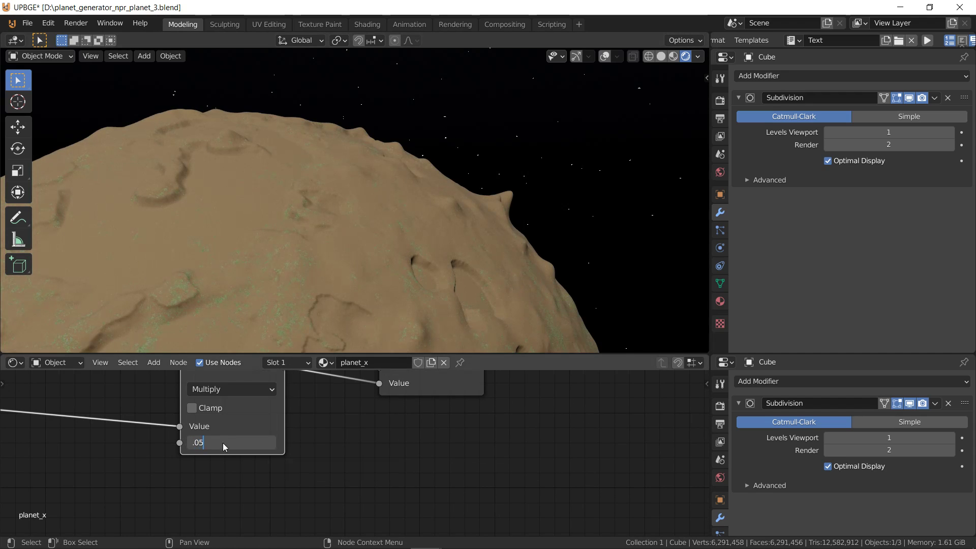
key("Return")
key("shift+grave")
key("w")
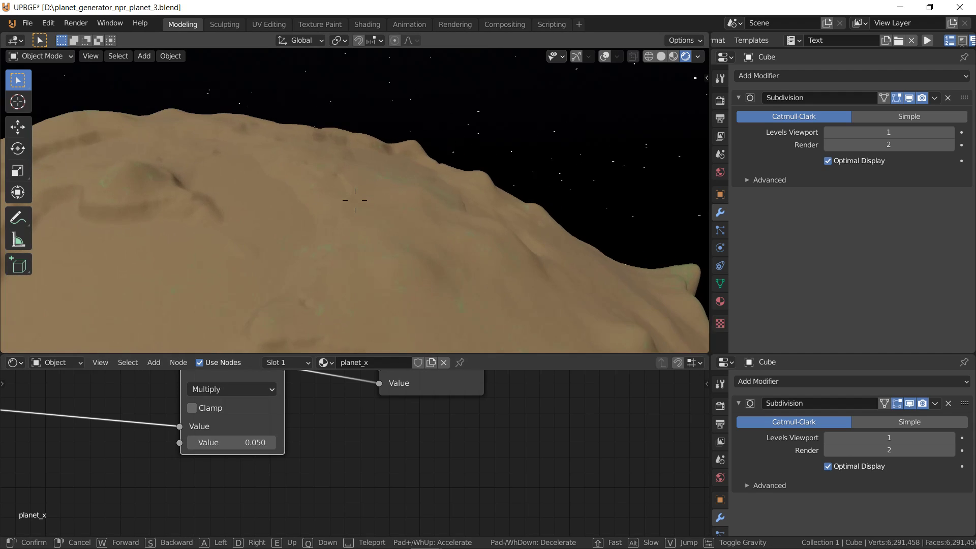
left_click(354, 200)
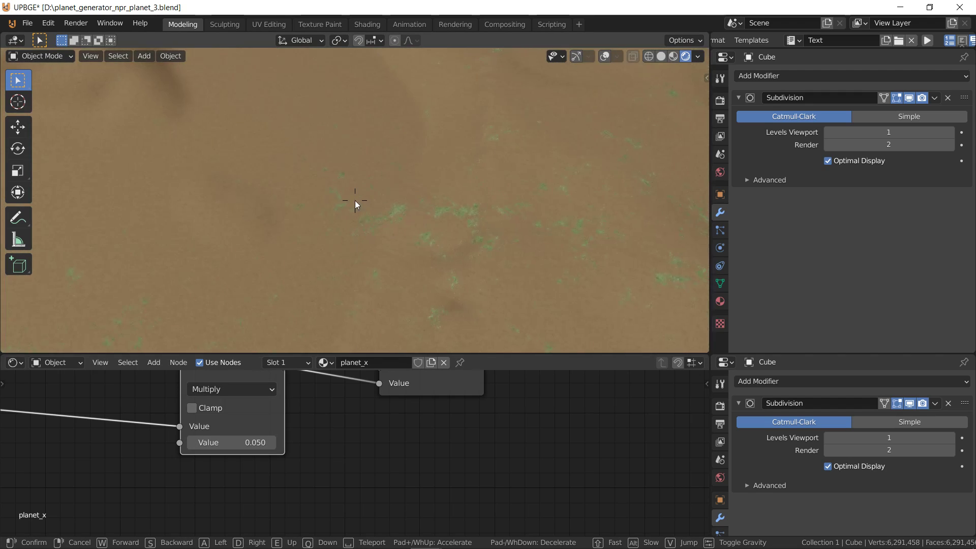
Try a Multiply value of 0.015 and examine the grass distribution from afar and up close
scroll(387, 443, "down", 8)
middle_click_drag(379, 417, 376, 475)
left_click(277, 505)
key("Left")
key("Right")
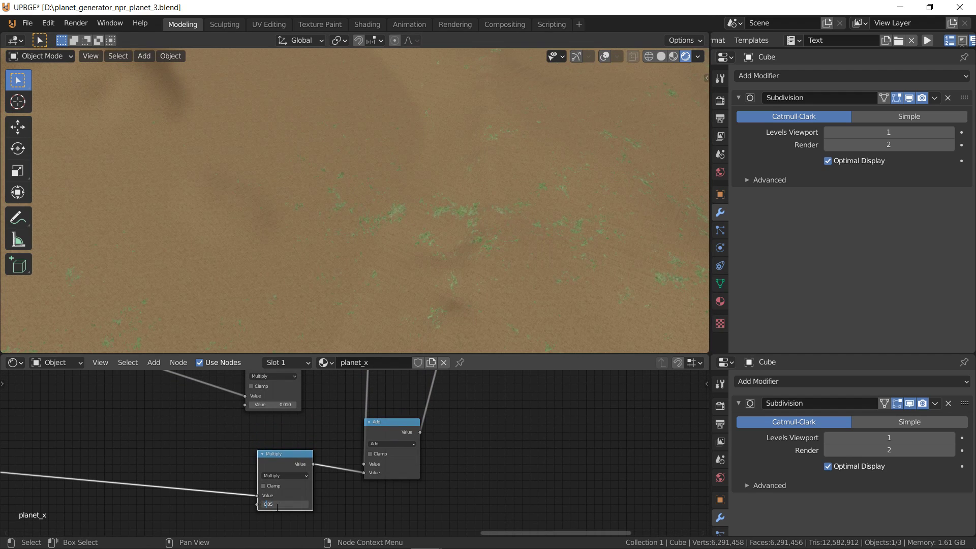
key("Return")
key("shift+grave")
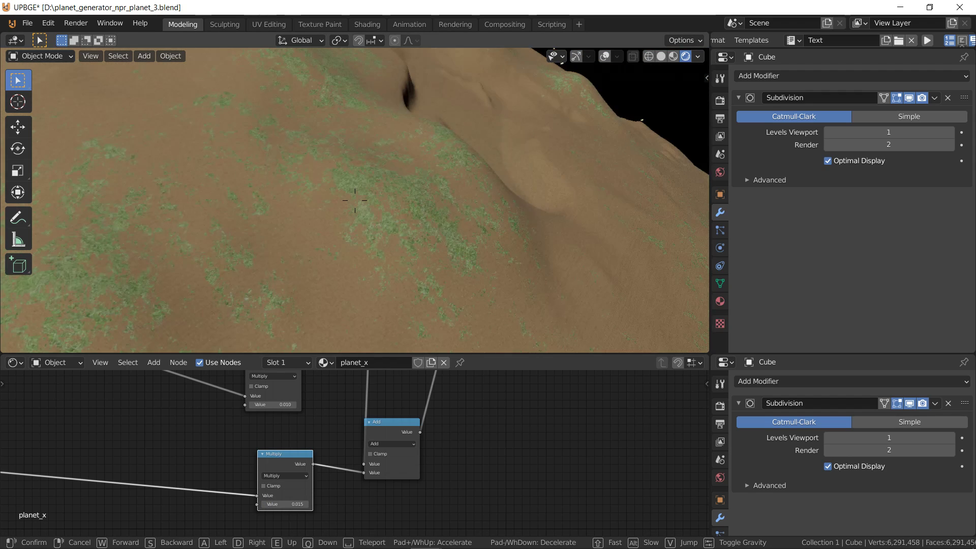
key("s")
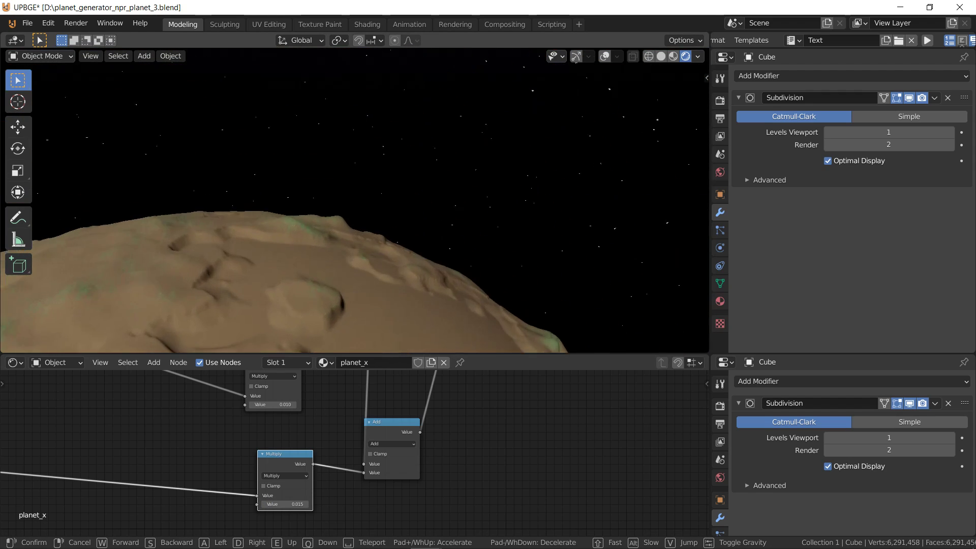
key("w")
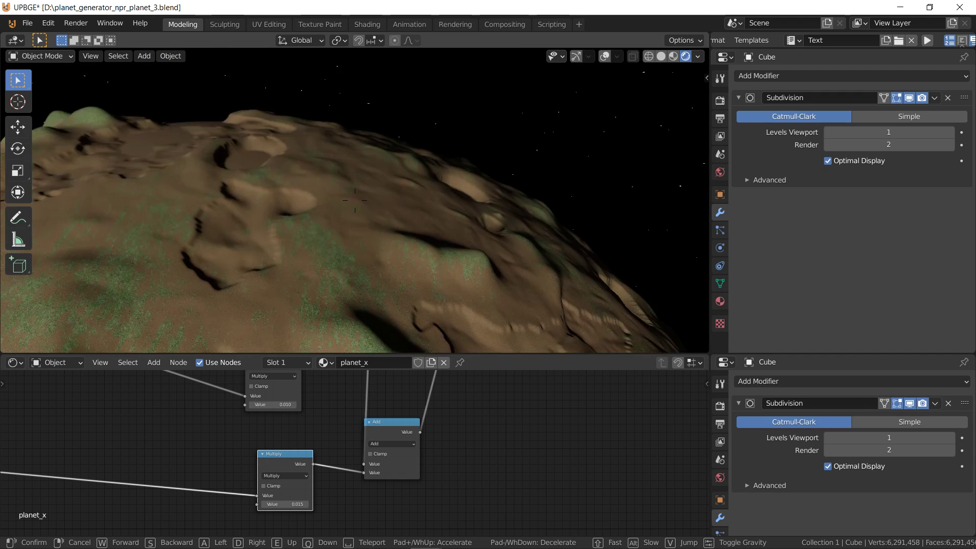
left_click(355, 200)
Try a Multiply value of 0.002 and inspect the grass and soil borders up close
scroll(295, 507, "up", 1)
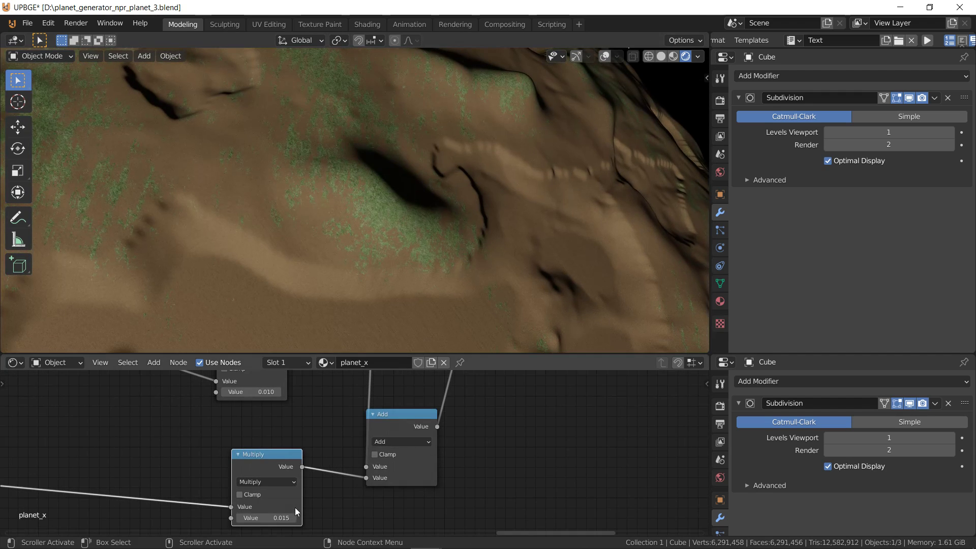
left_click(271, 518)
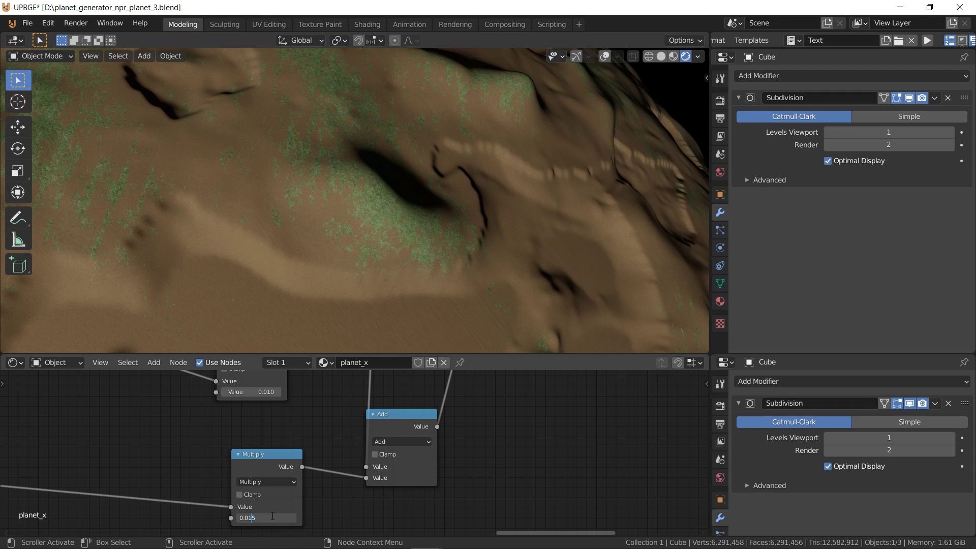
key("Return")
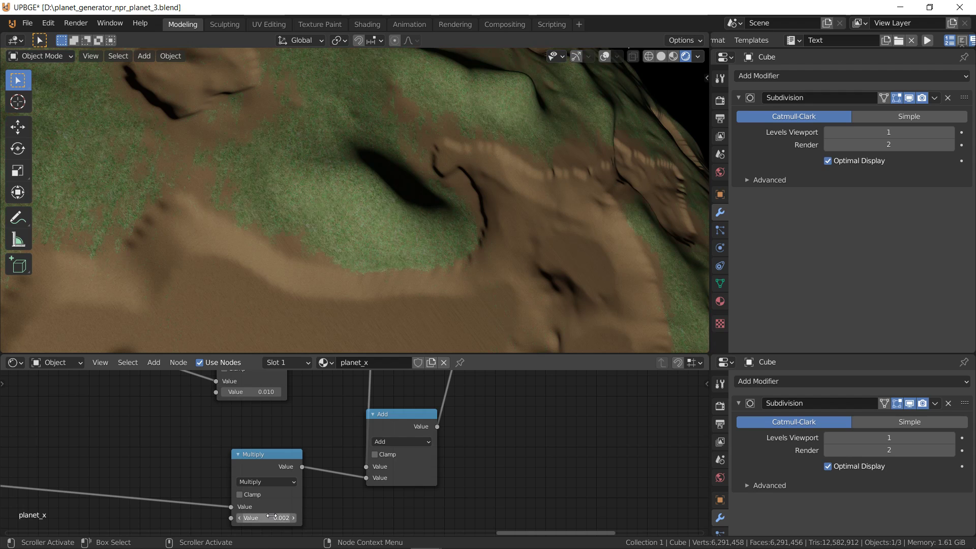
key("shift+grave")
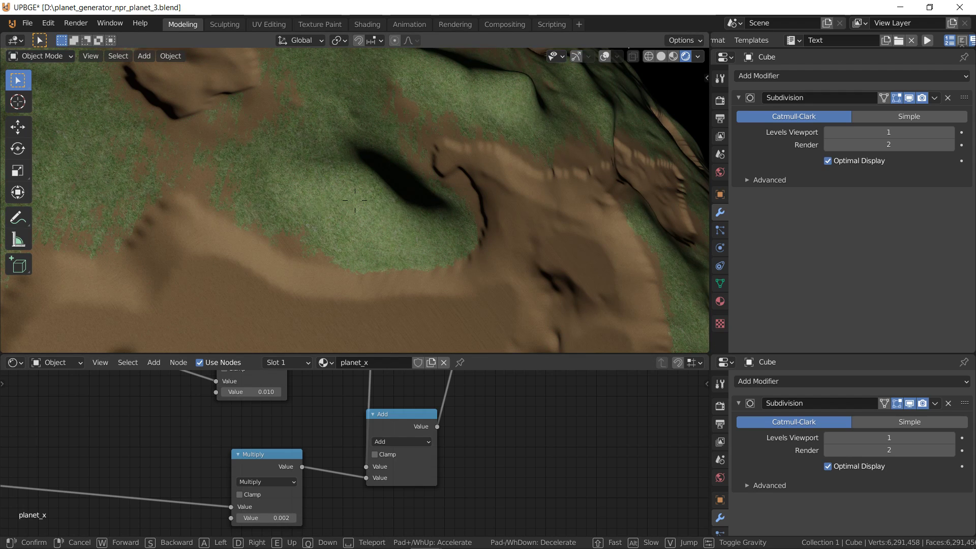
key("w")
key("s")
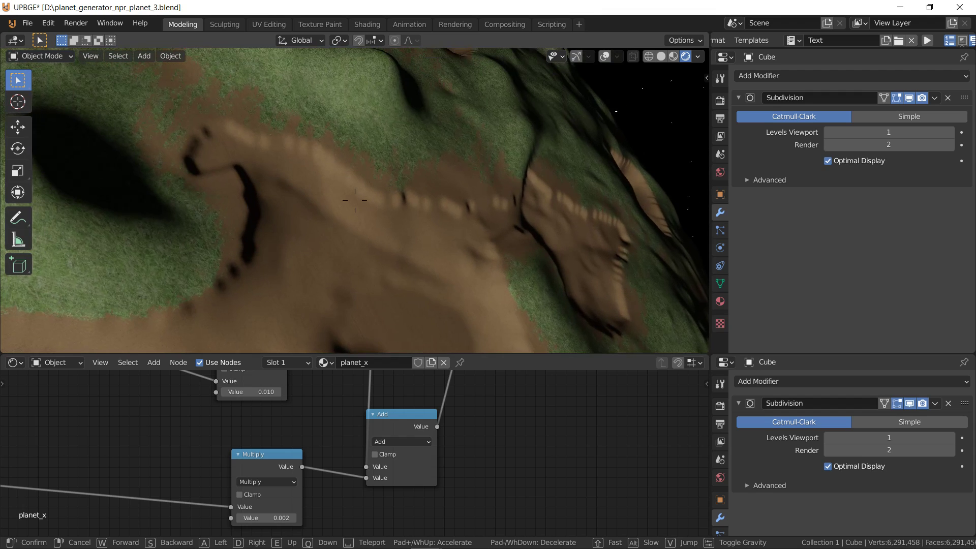
key("w")
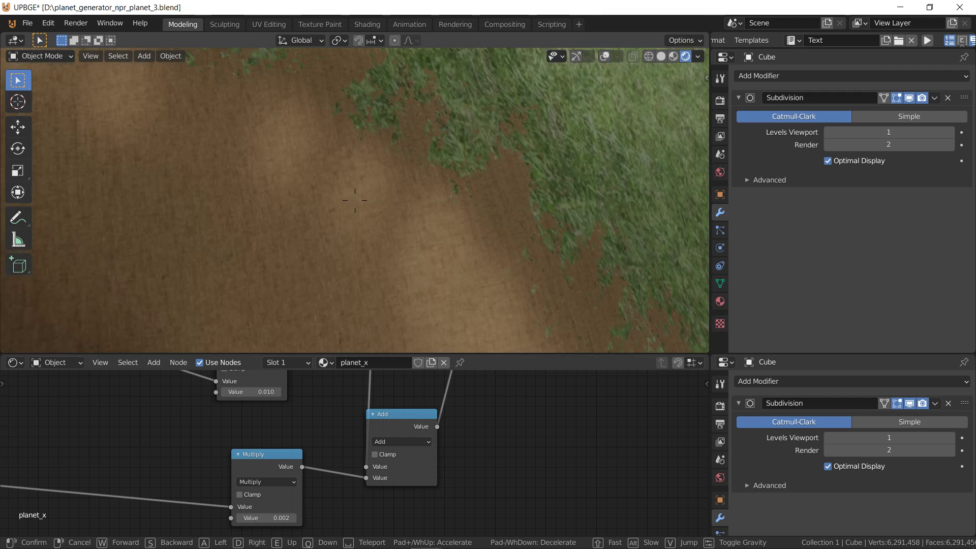
Try a Multiply value of 0.00015 to compare the grass edges
double_click(267, 517)
type("0.0015")
type("0")
key("Return")
Set the Multiply node's value to 0.001 and view the grass borders across a wider stretch of terrain
double_click(266, 518)
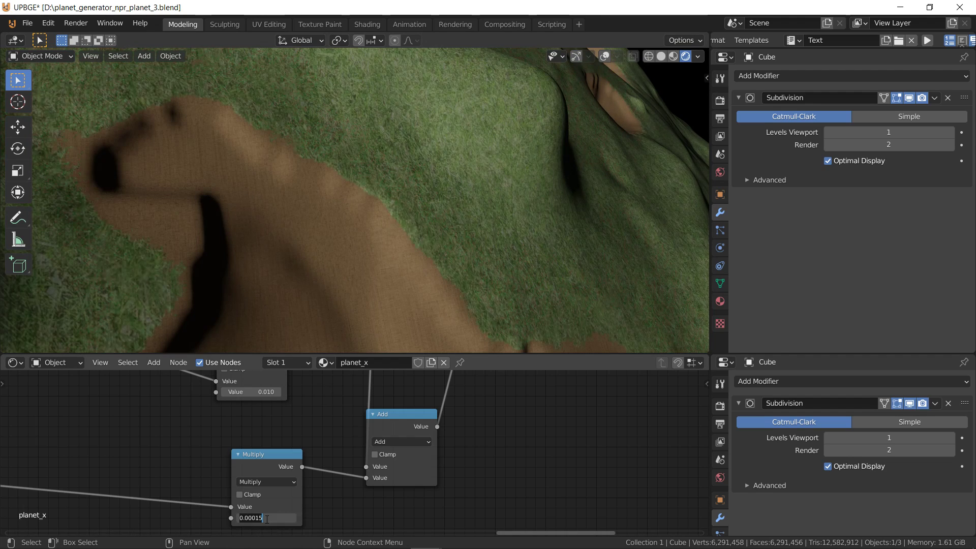
key("Delete")
key("Return")
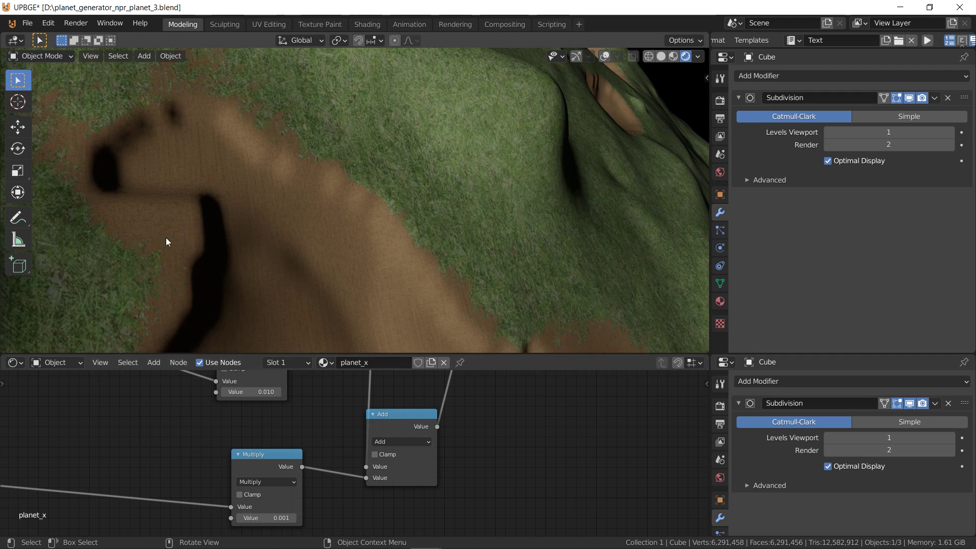
key("shift+grave")
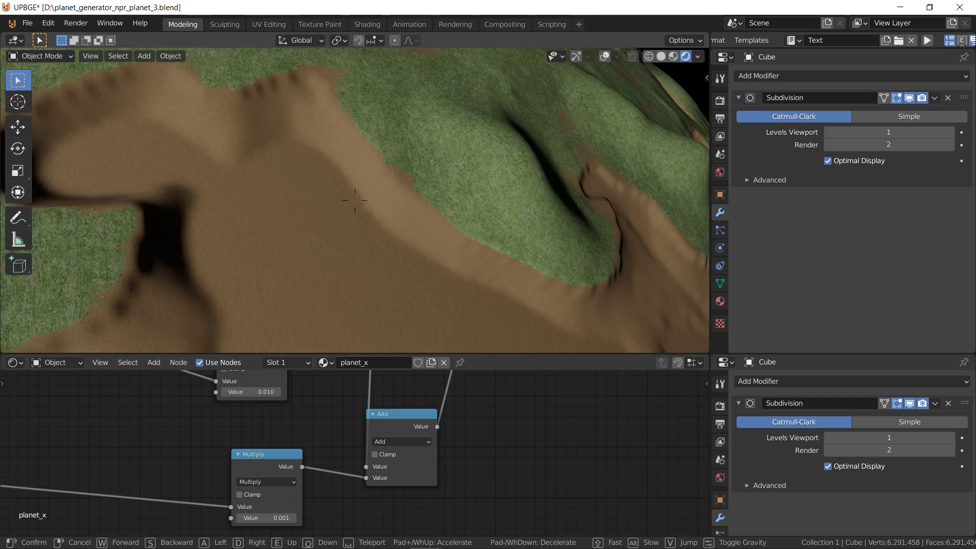
key("s")
left_click(355, 202)
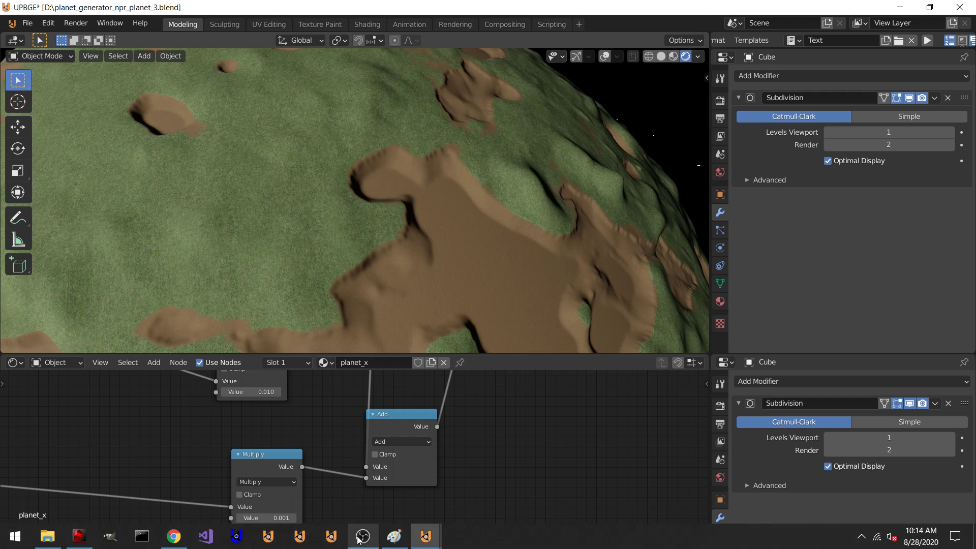